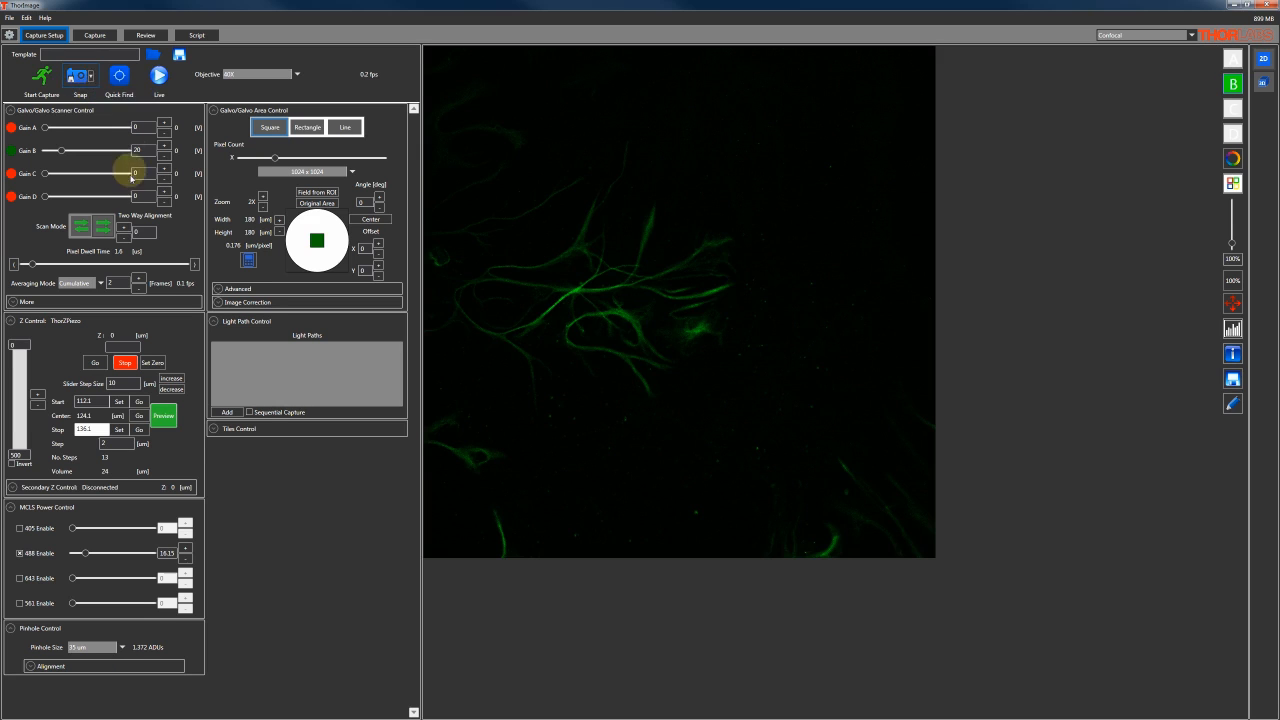
Add the current acquisition settings to the light paths list under the name "Glia"
click(229, 413)
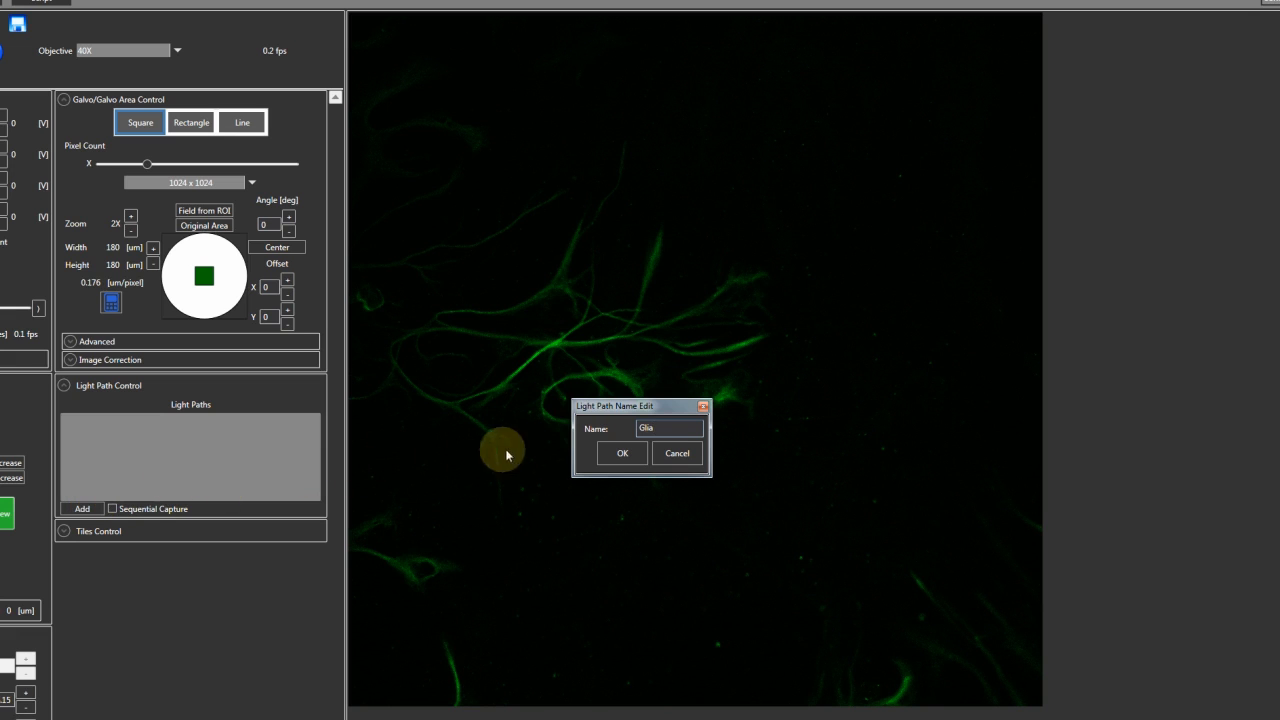
click(618, 453)
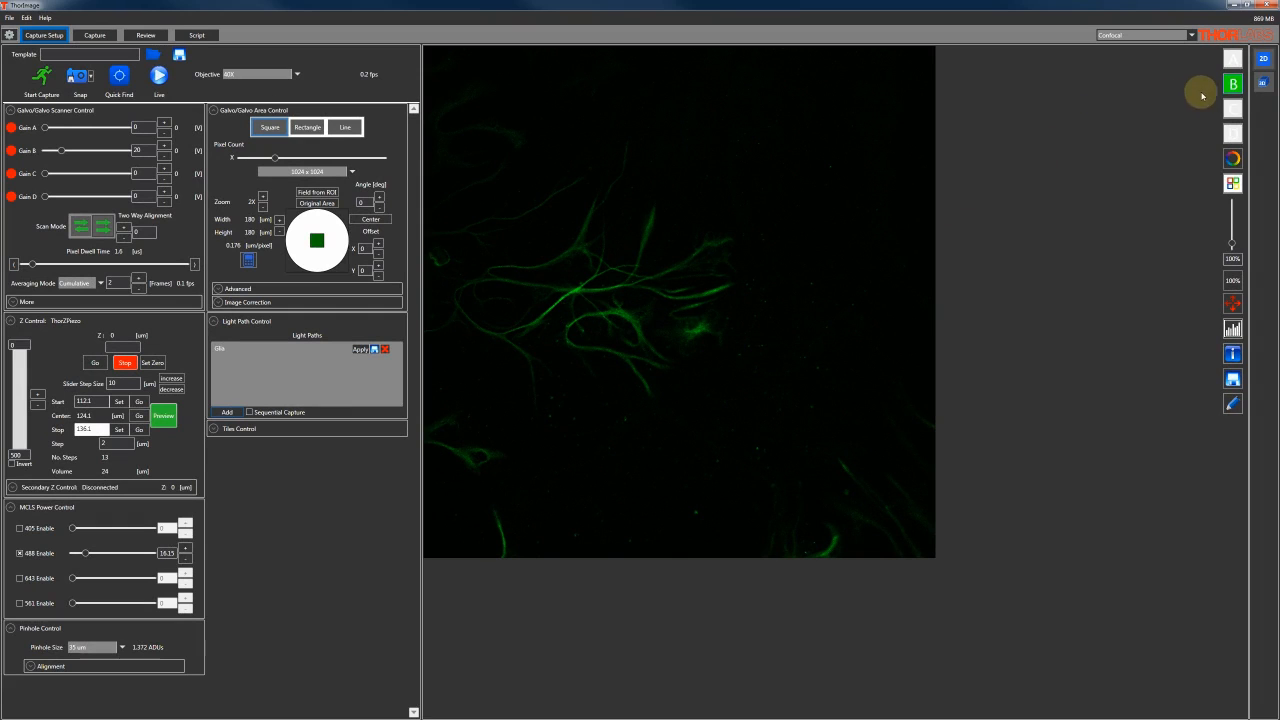
Switch the displayed channel from B to C, disable the 488 laser and enable the 561 laser at about 18 power
click(1234, 106)
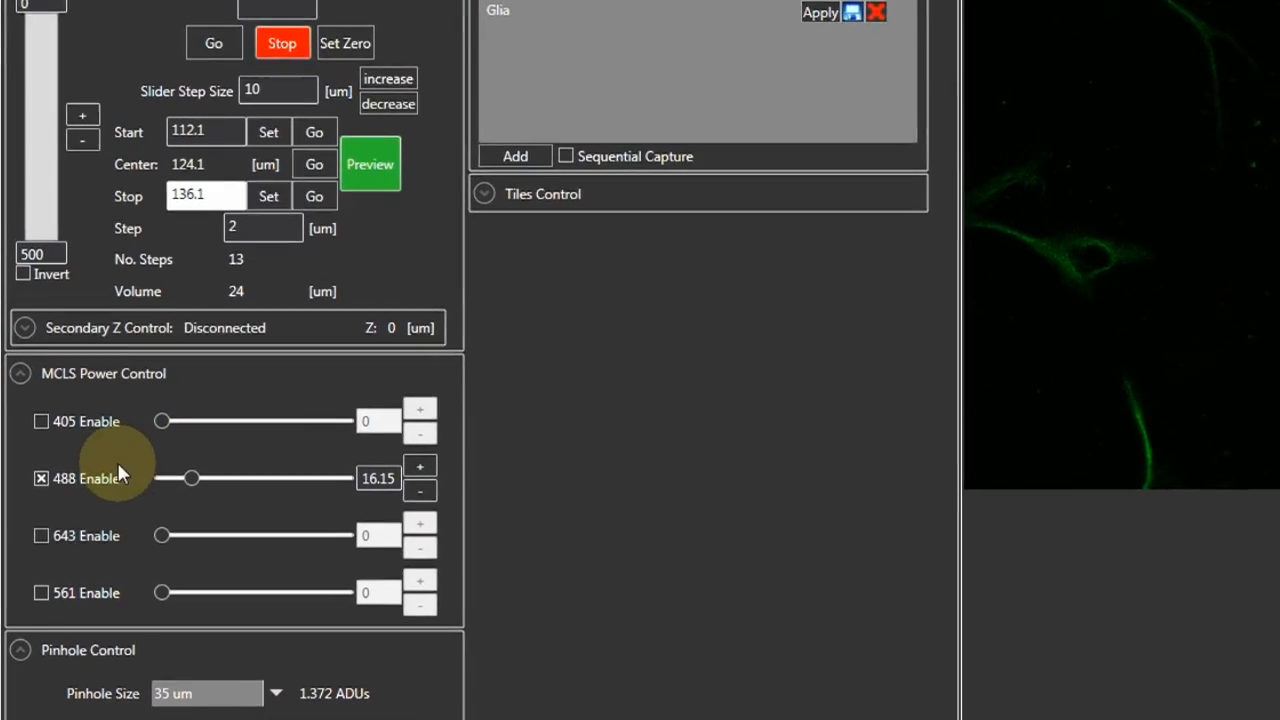
click(85, 473)
click(60, 592)
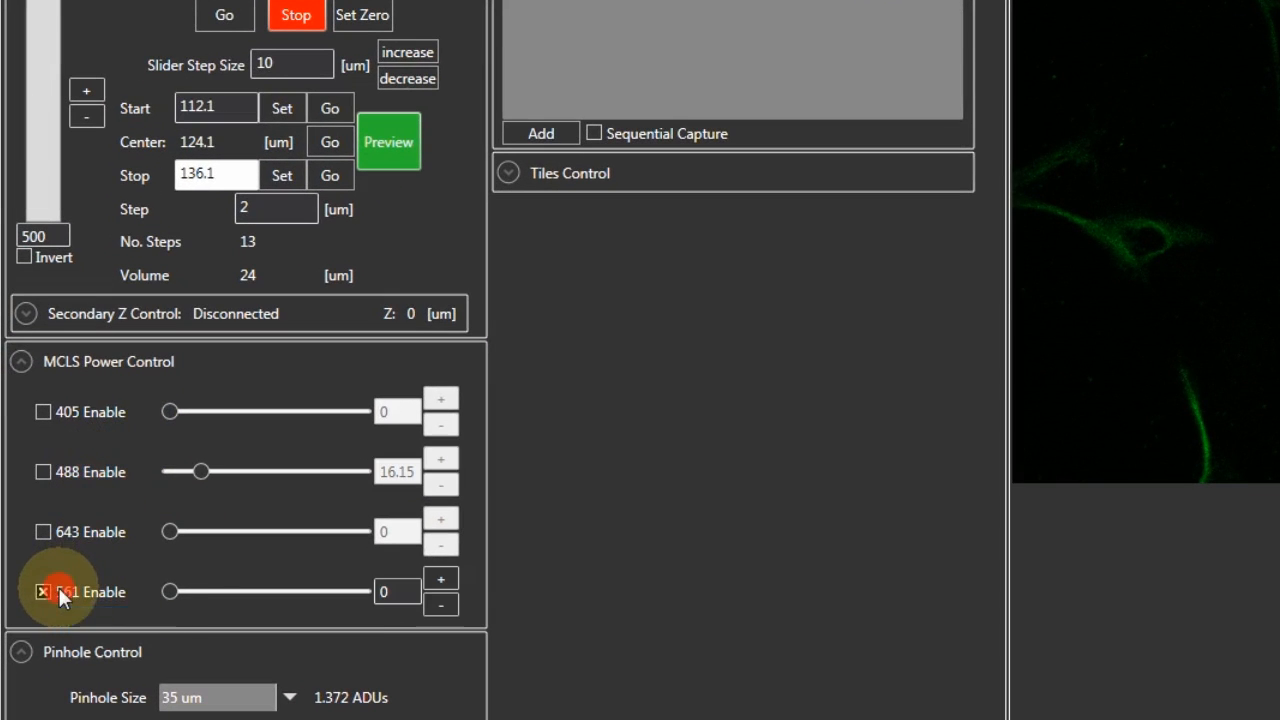
drag(168, 590, 201, 590)
scroll(201, 590, up, 12)
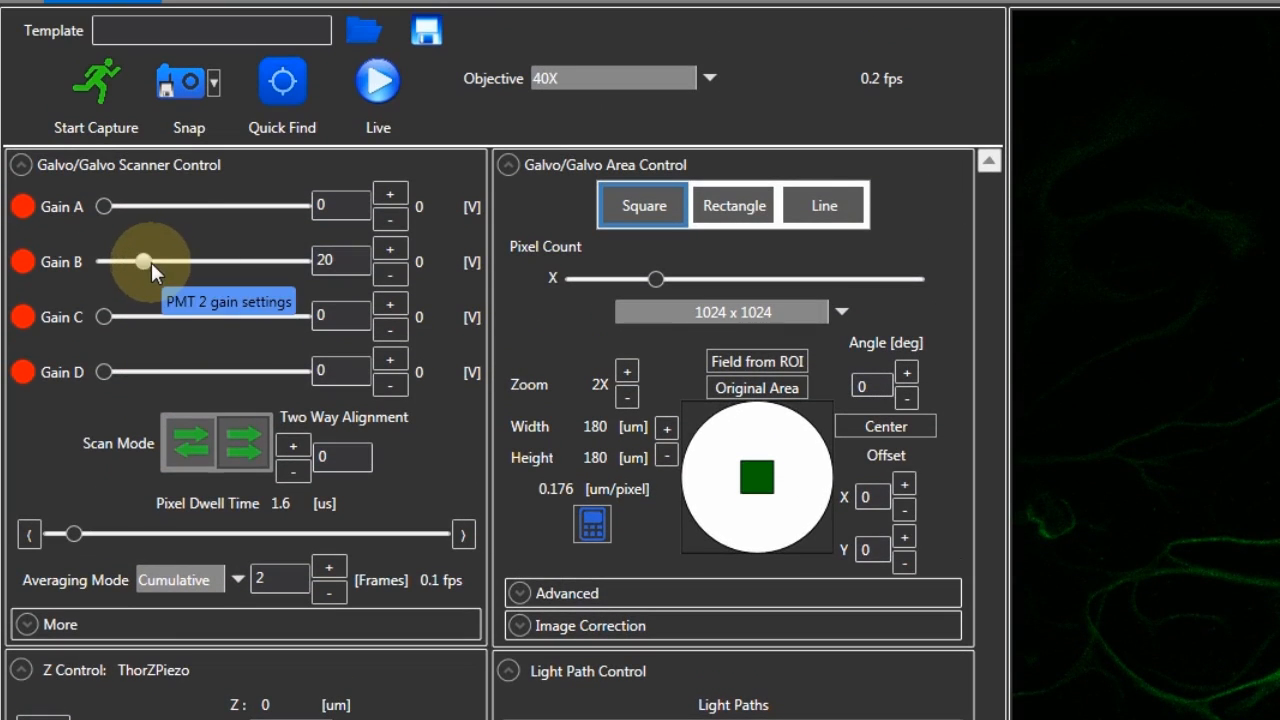
Set Gain B to 0 and Gain C to 20, and snap an image of the channel C signal
drag(150, 262, 96, 262)
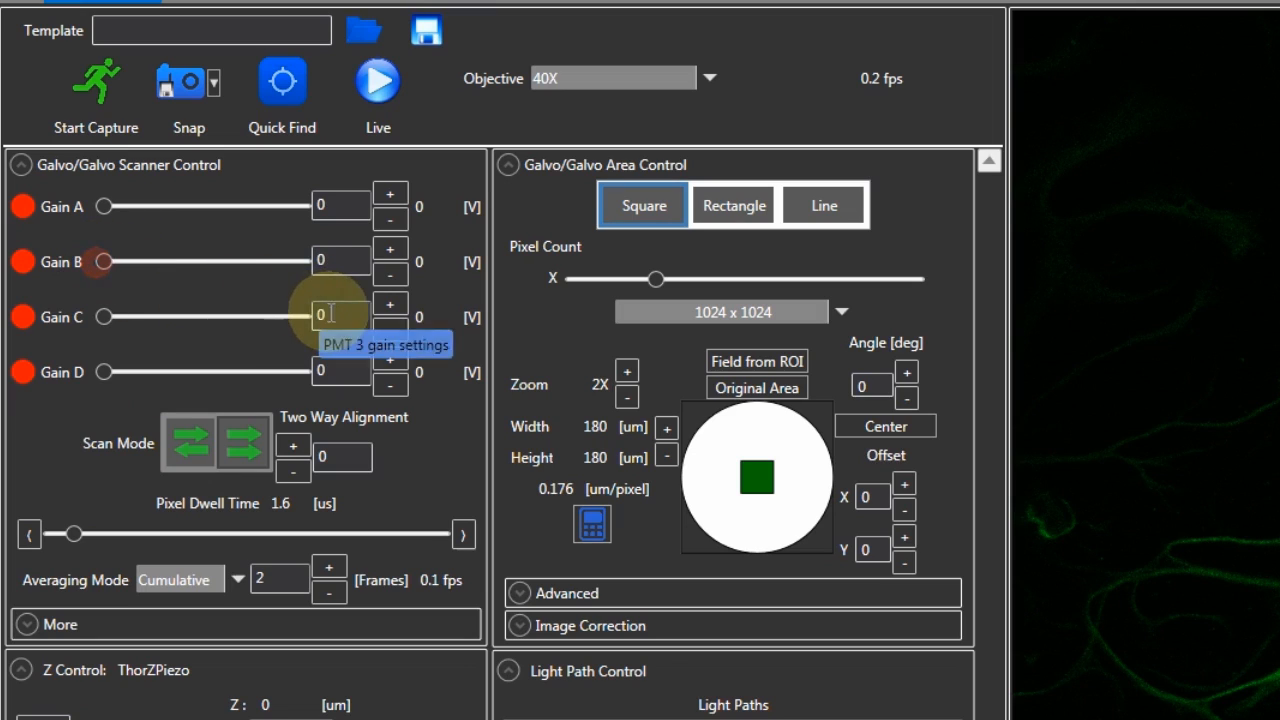
click(285, 313)
text(20)
key(Return)
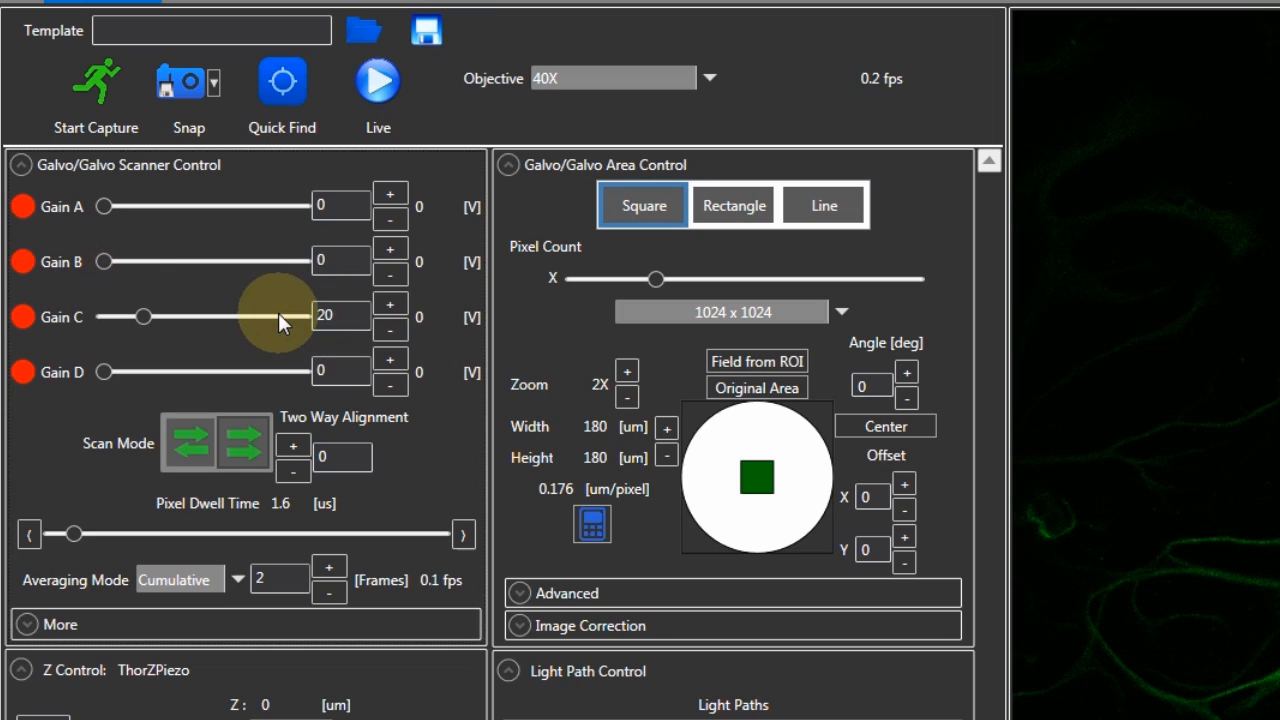
click(184, 82)
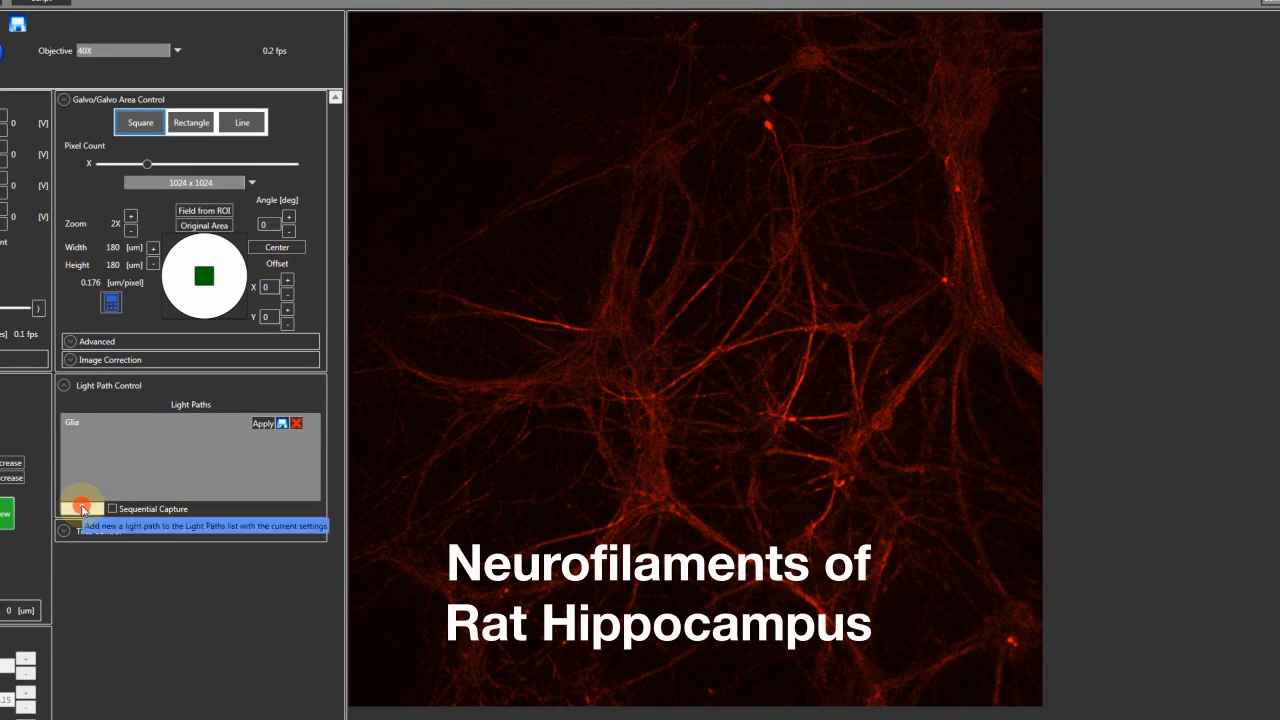
Add the current settings to the light paths list under the name "NeuronFilament"
click(82, 509)
text(NeuronFilament)
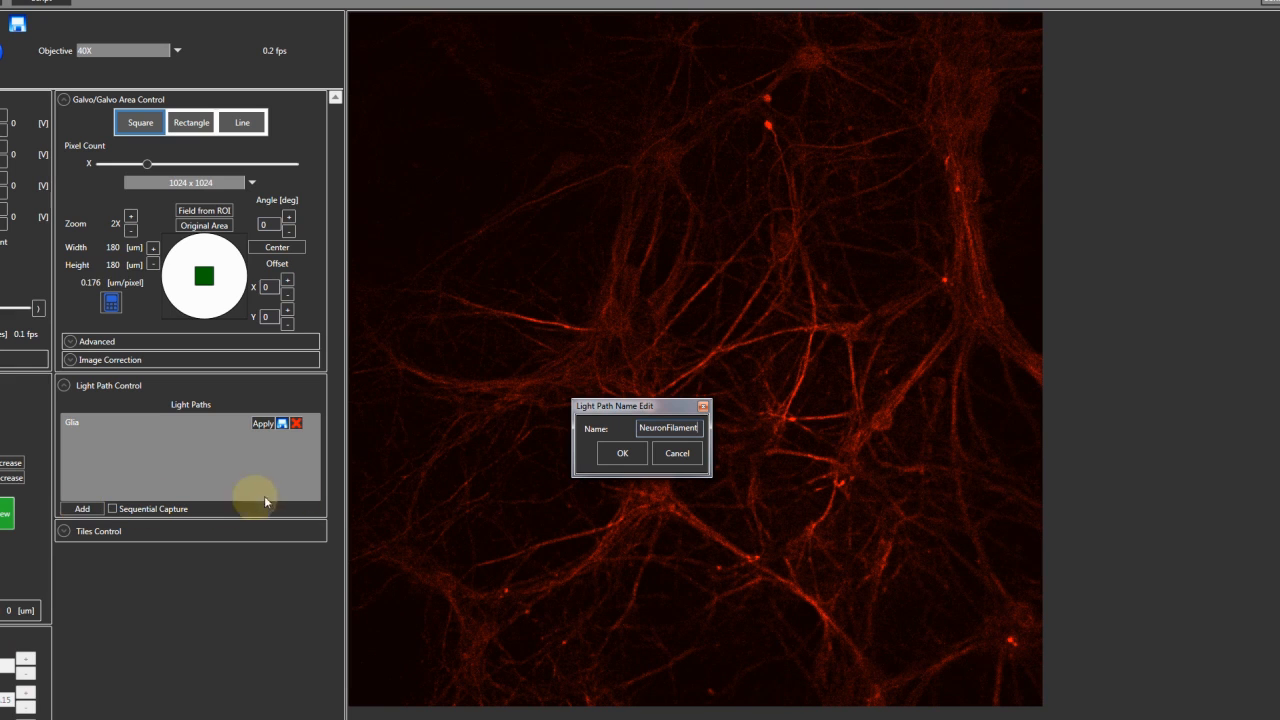
click(605, 456)
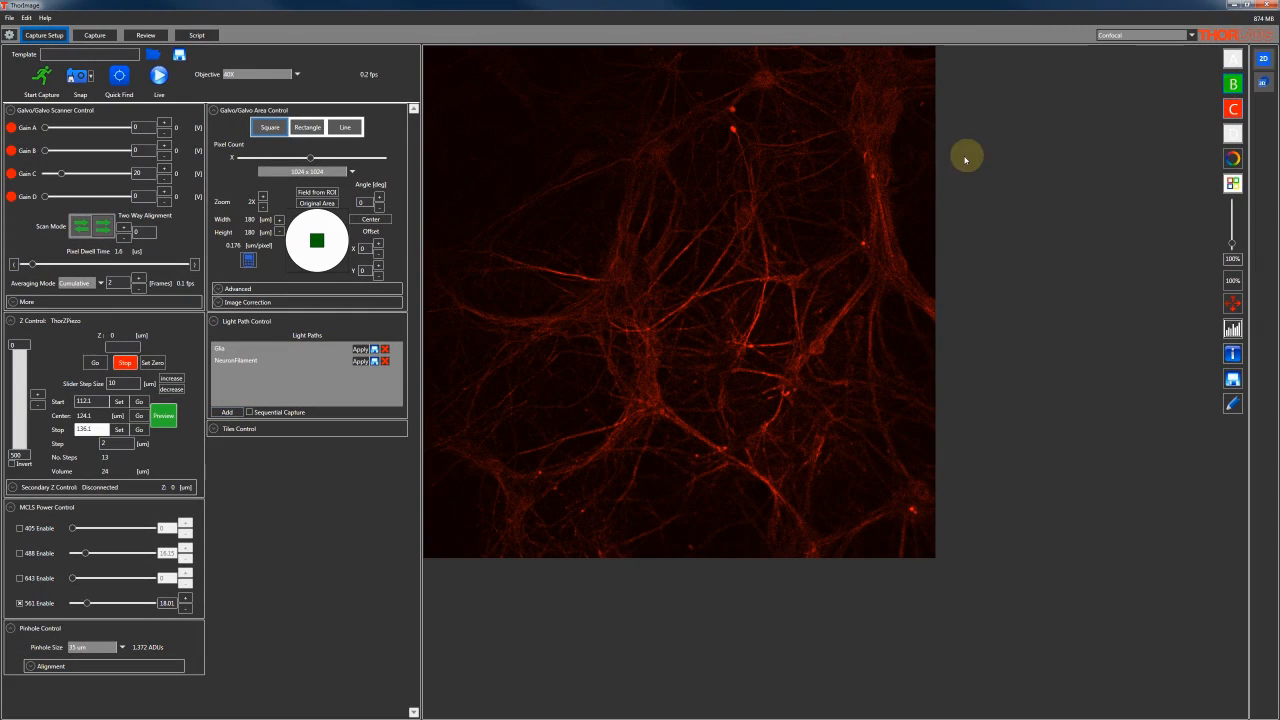
Enable the 488 laser alongside the 561 laser, set Gain B to 20, and snap a dual-channel image
click(42, 553)
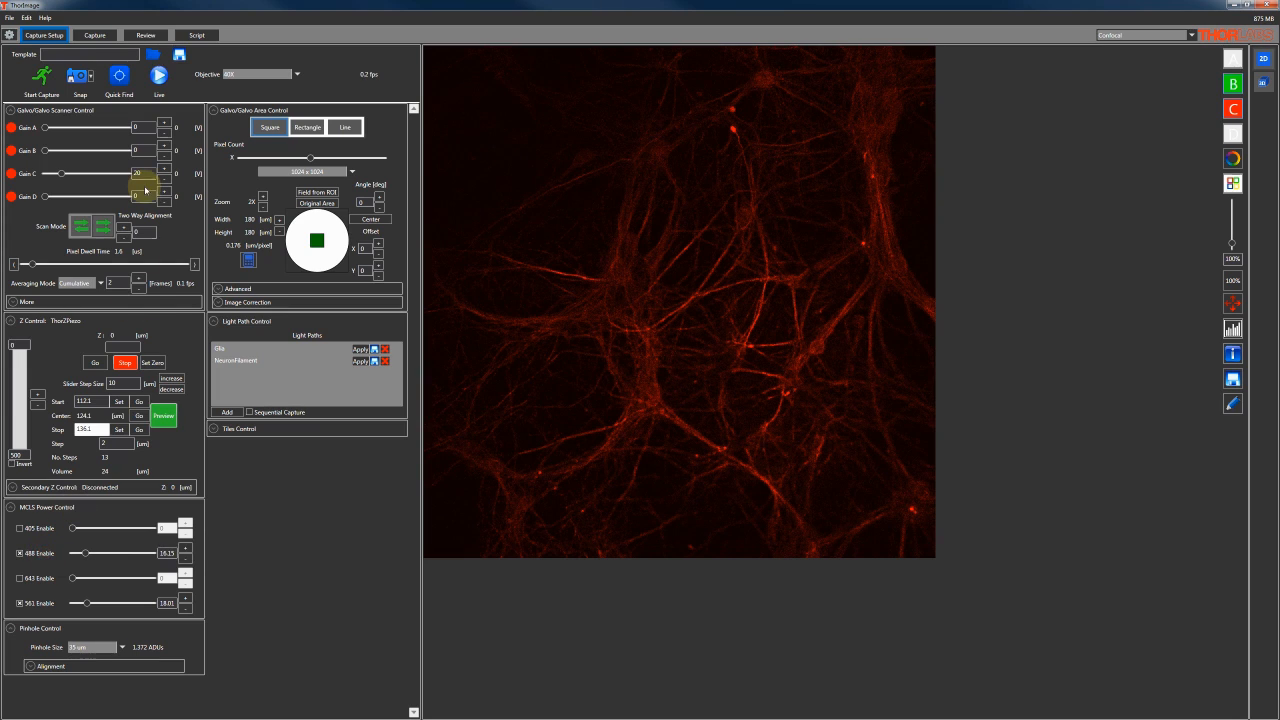
click(123, 151)
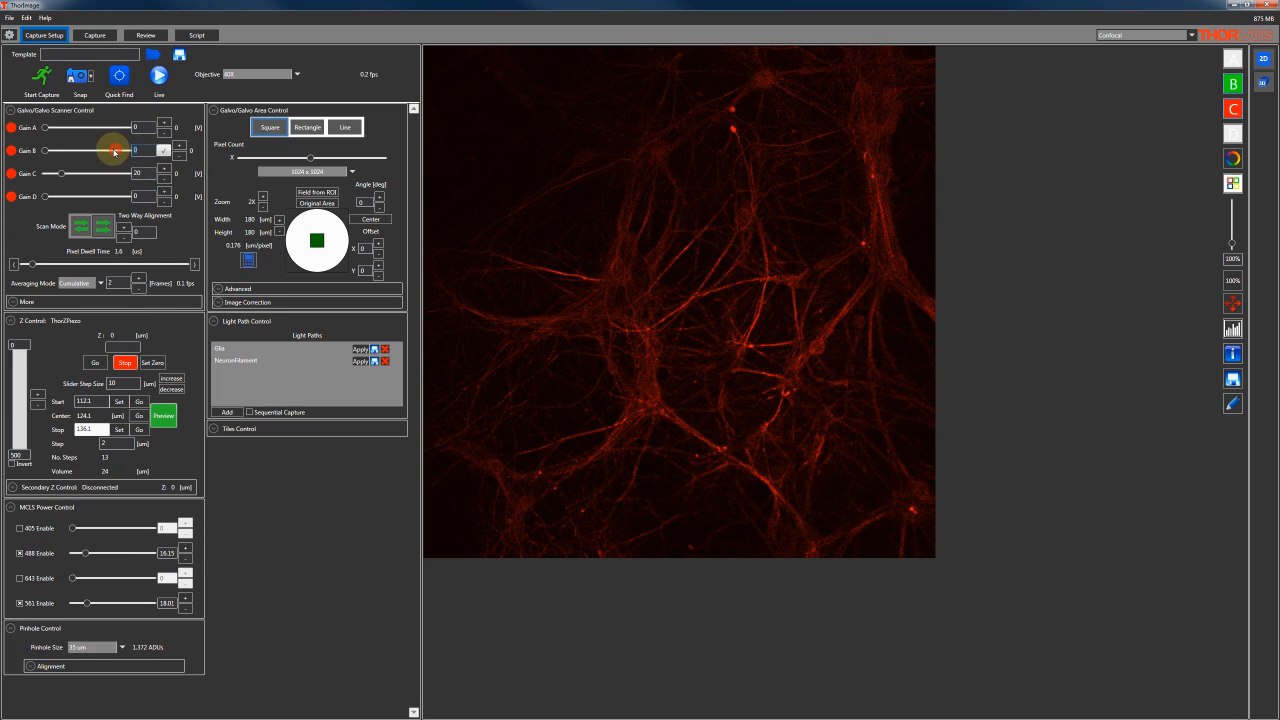
key(Return)
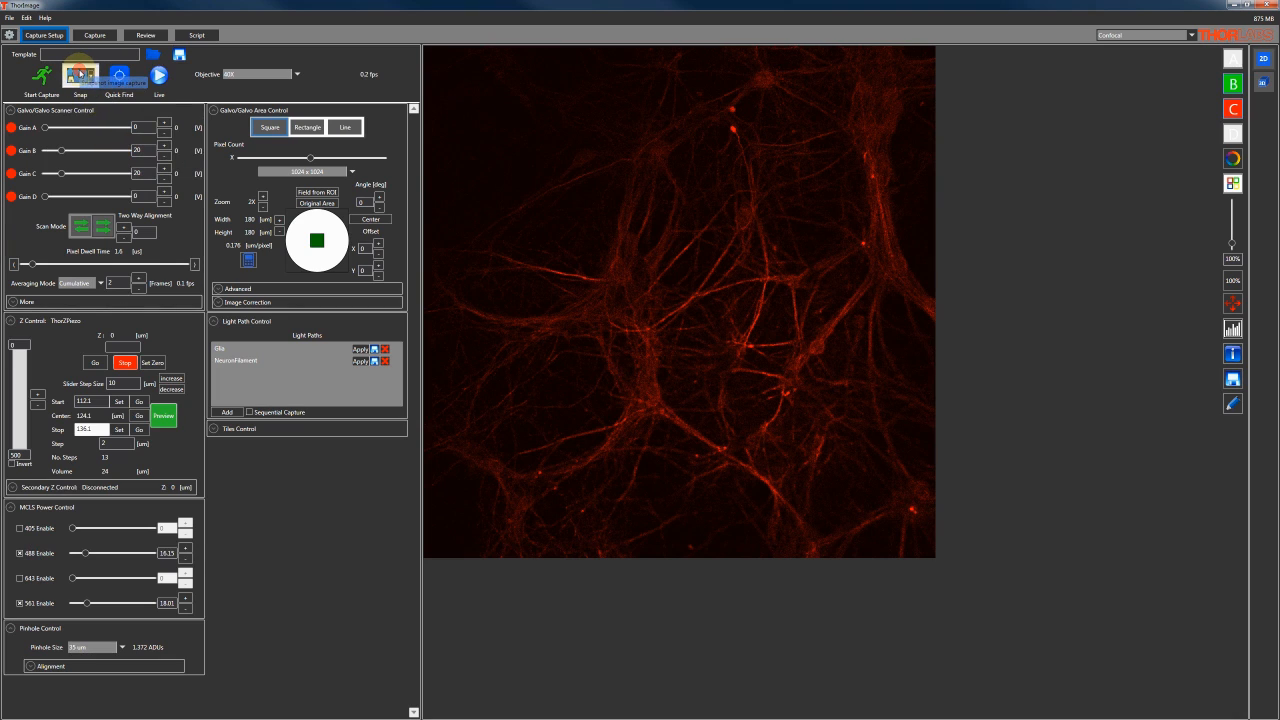
click(80, 74)
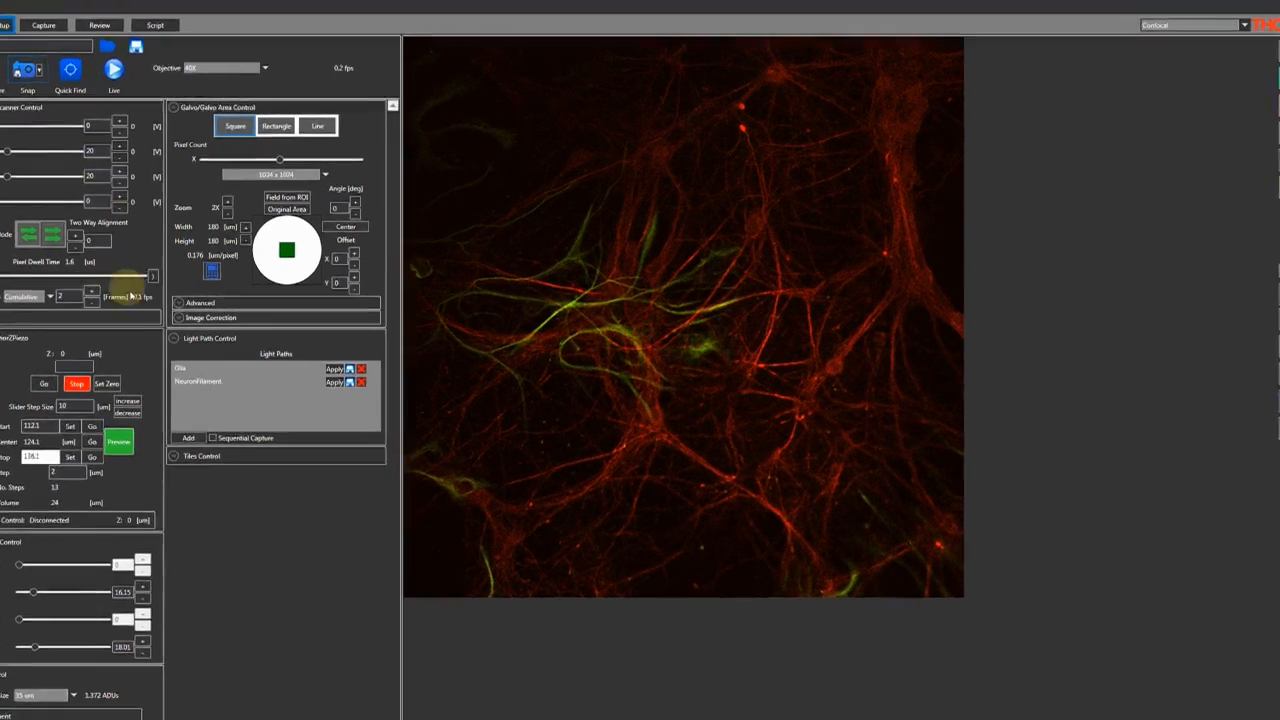
Add the current two-laser settings to the light paths list under the name "DualChannel"
click(188, 437)
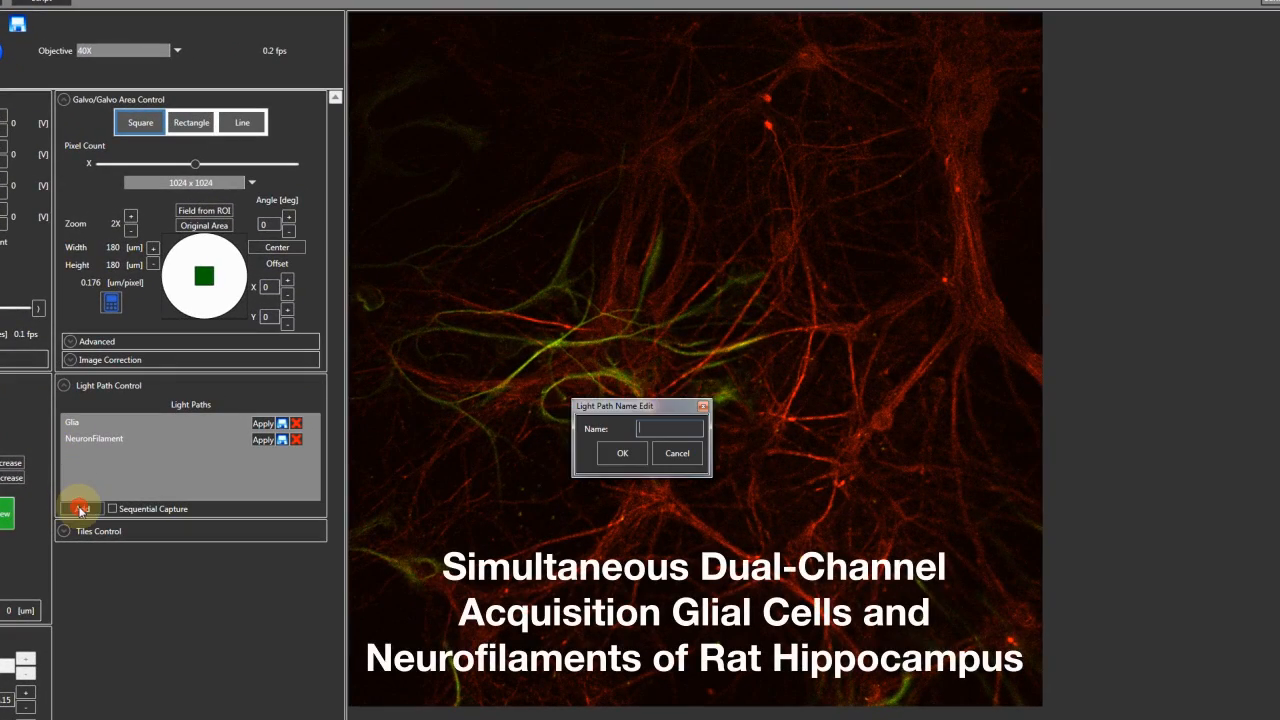
text(D)
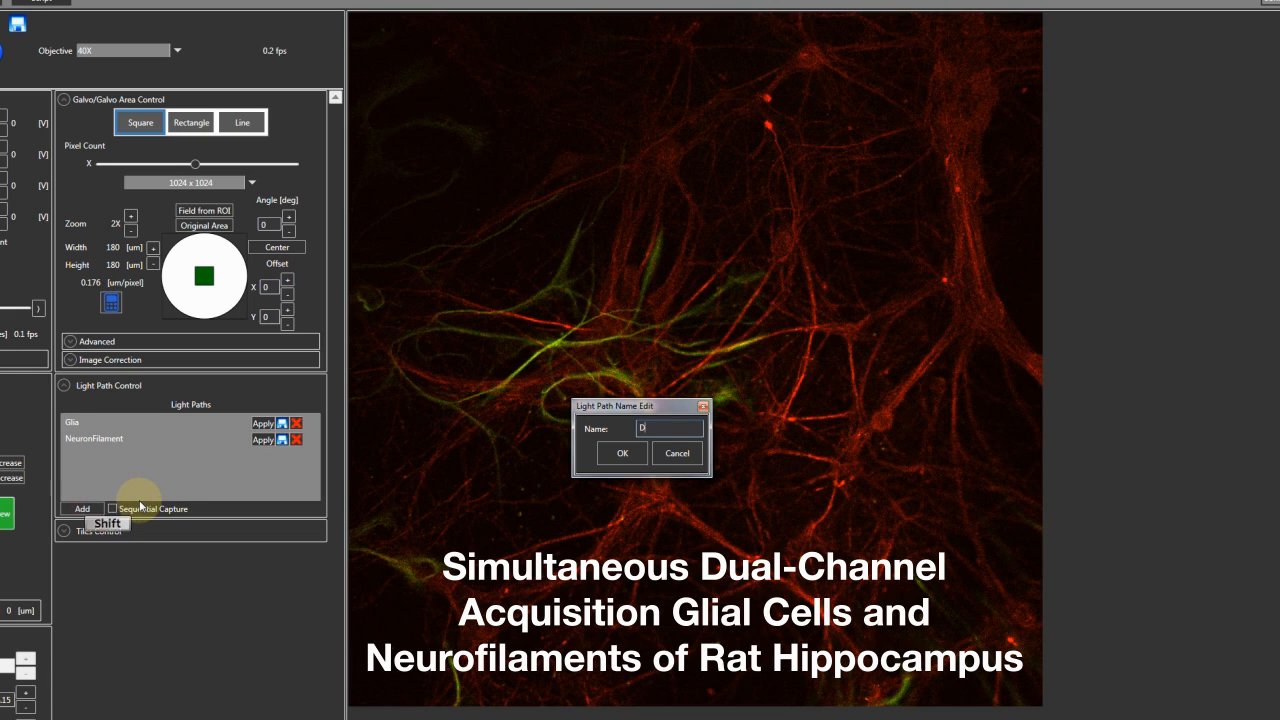
text(ualChannel)
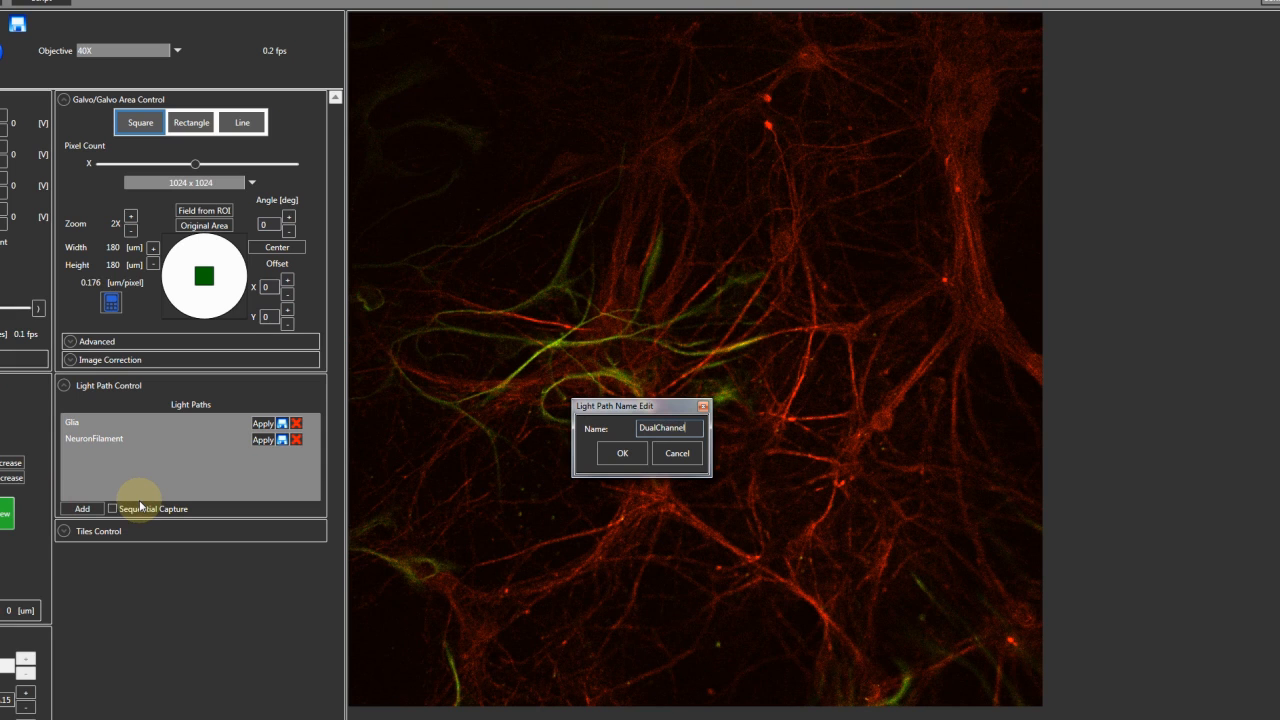
click(620, 453)
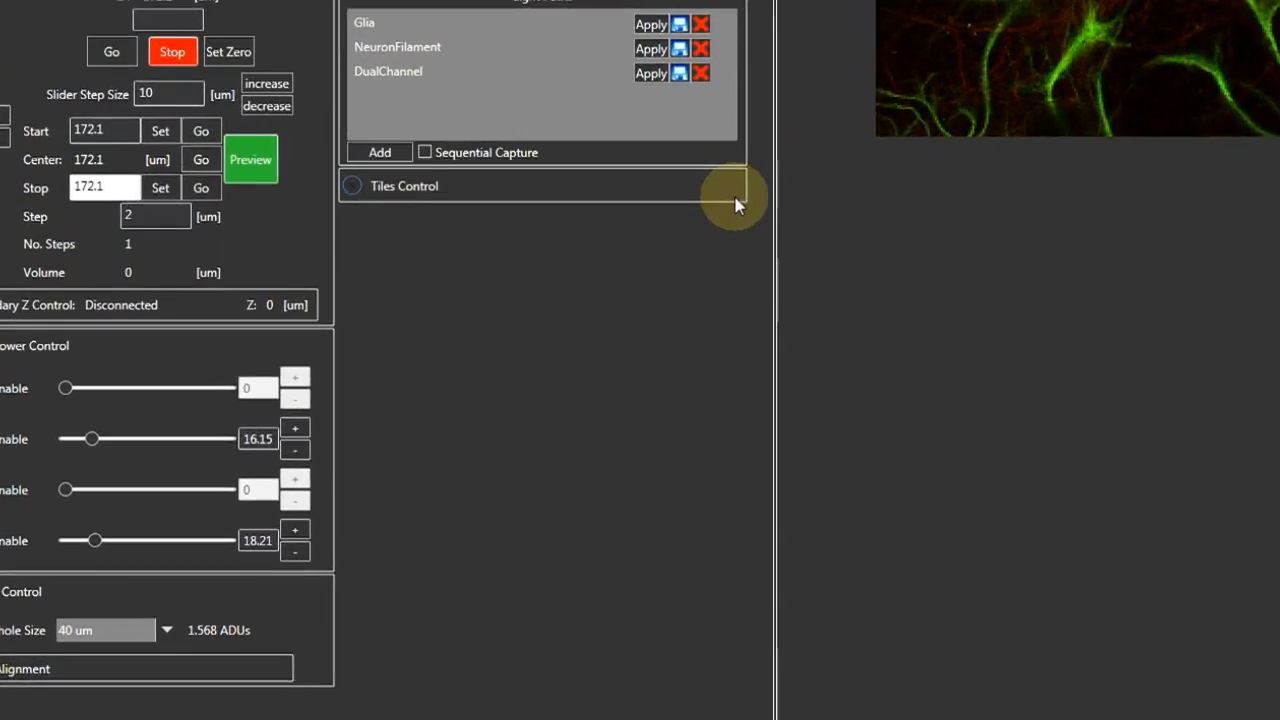
Draw a 3 x 3 tile grid around the current stage position in the tiles map and centre it on that position
click(712, 196)
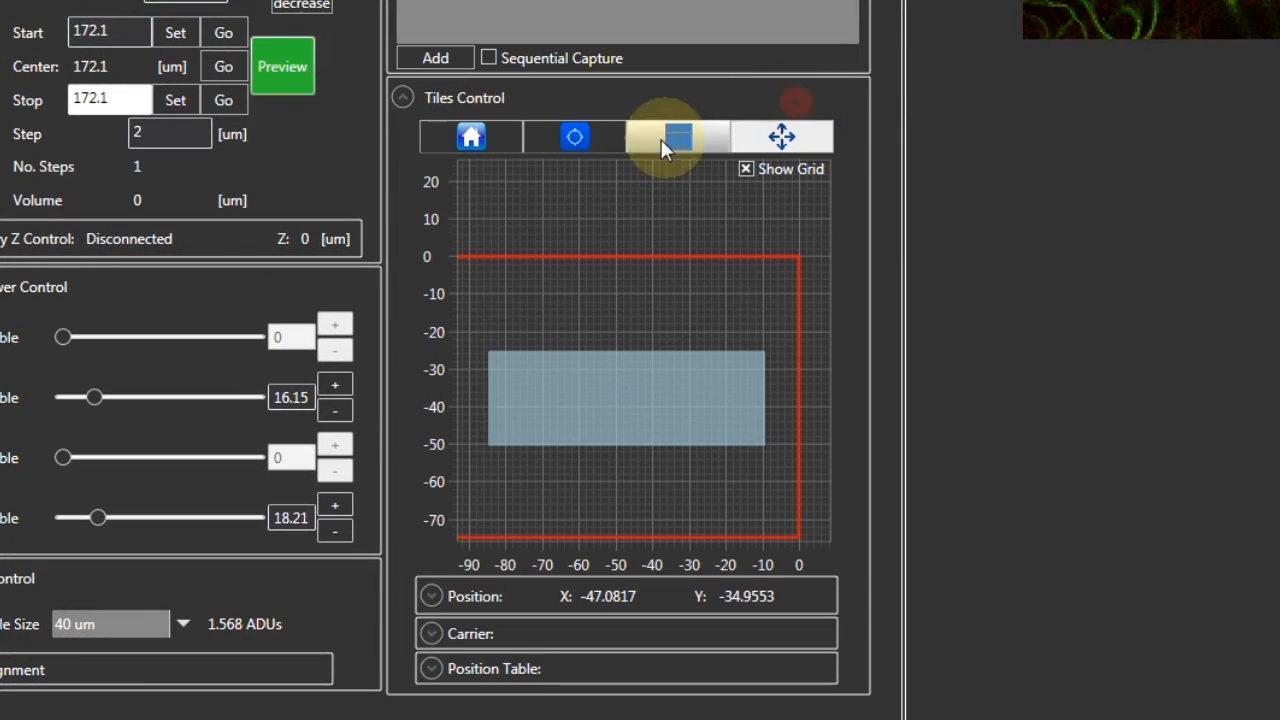
click(586, 140)
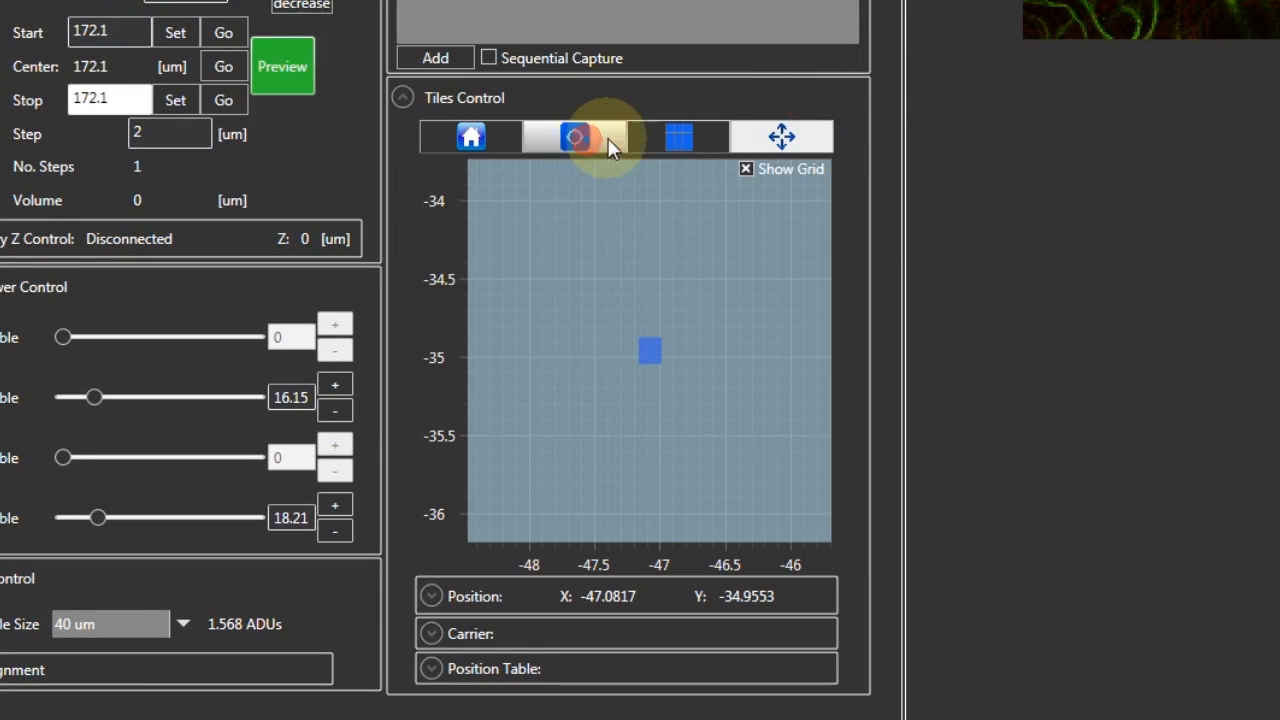
click(669, 134)
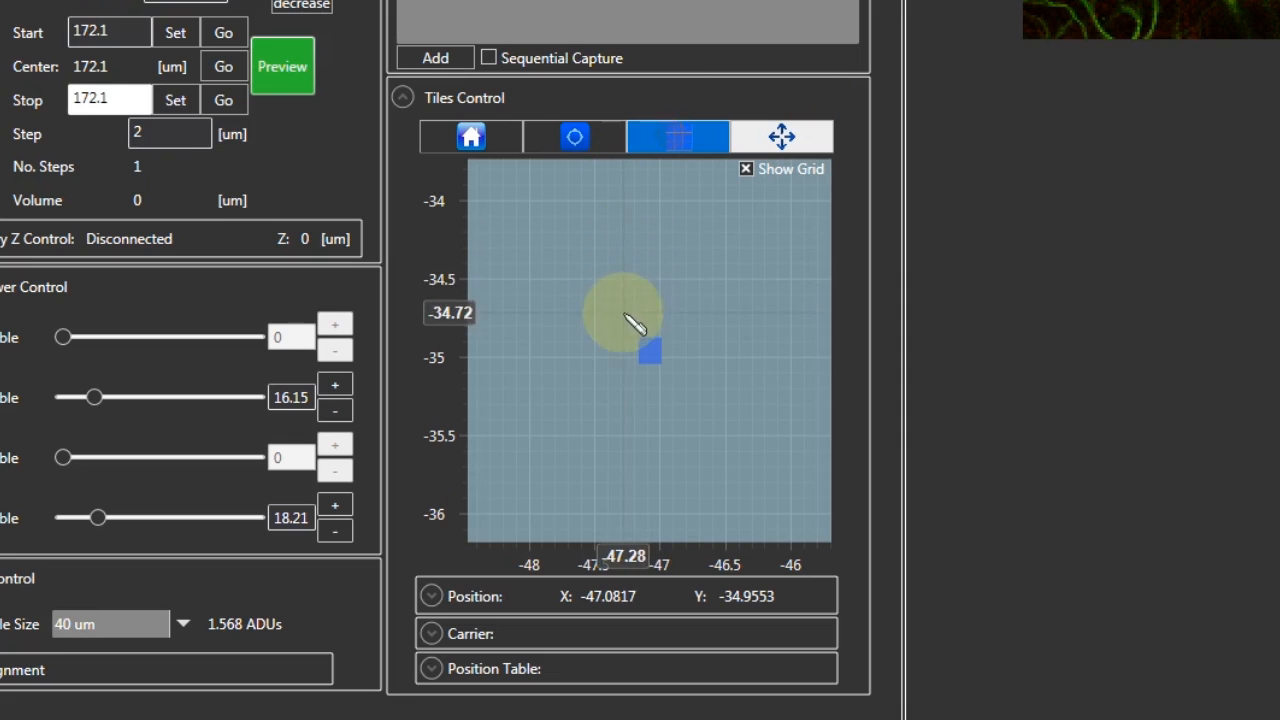
drag(621, 326, 667, 379)
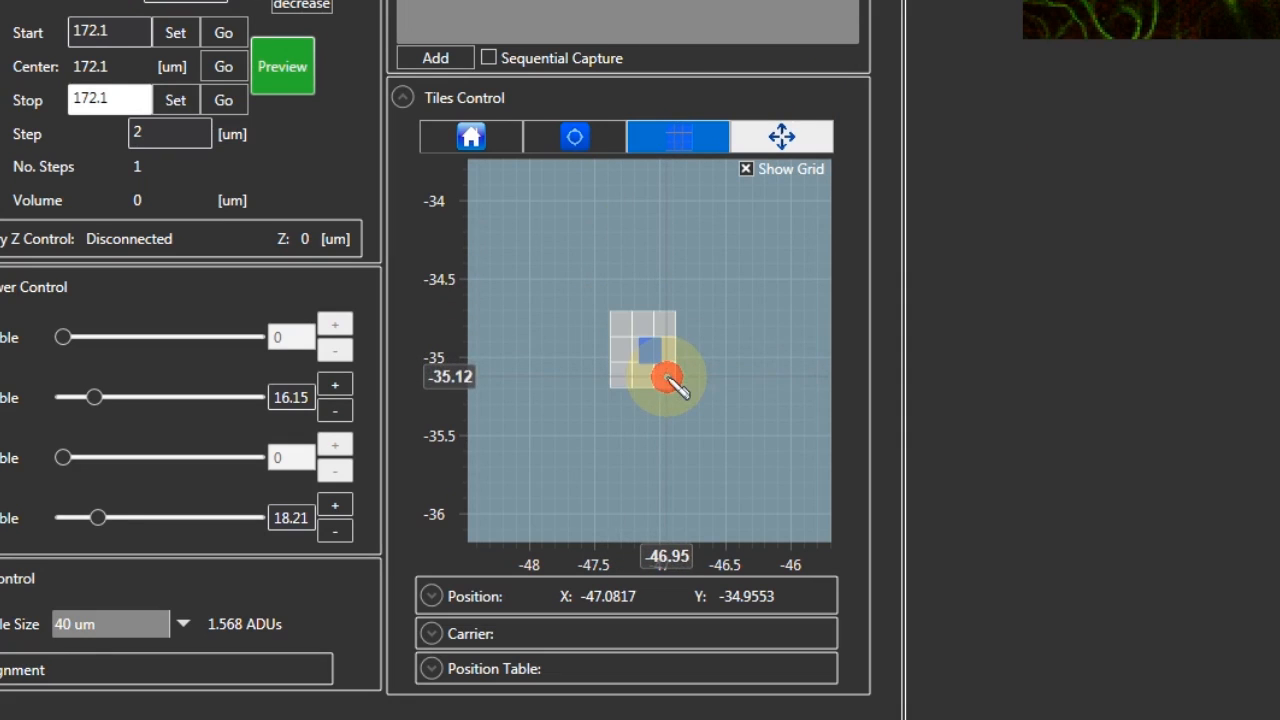
right_click(640, 335)
click(714, 472)
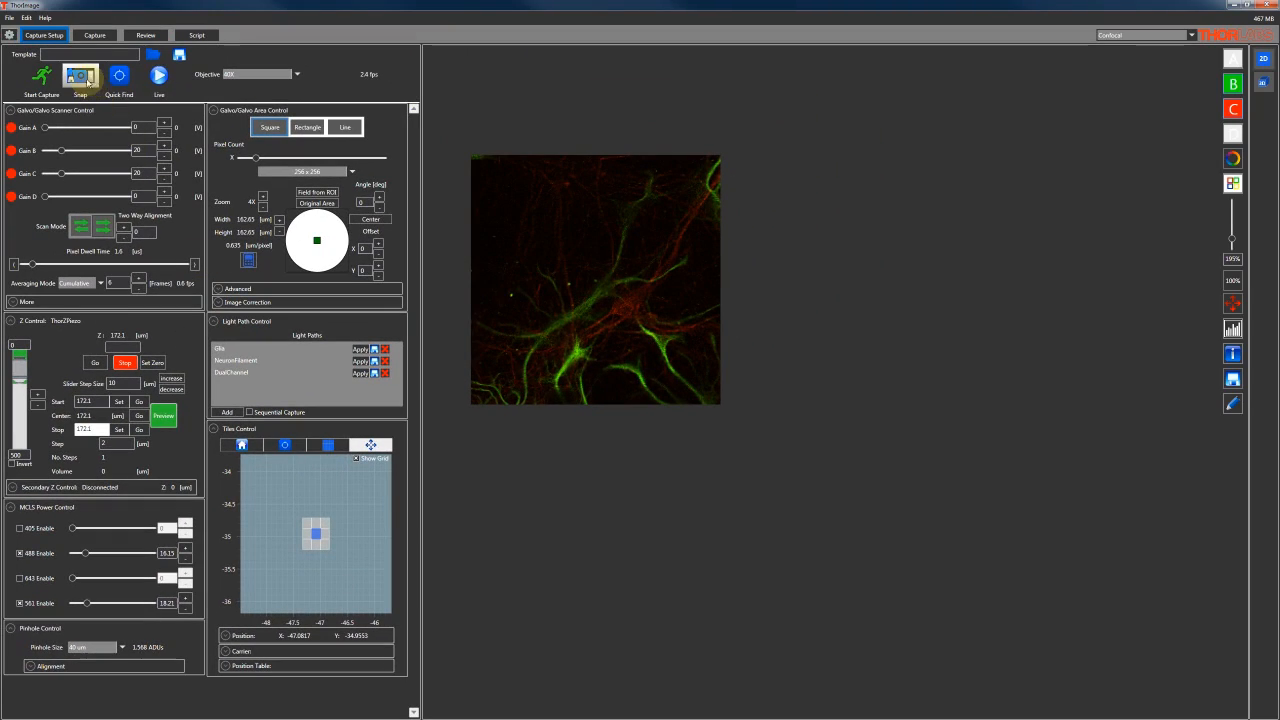
Snap an image at the grid's centre tile and another after moving the stage to its upper-left tile
click(82, 78)
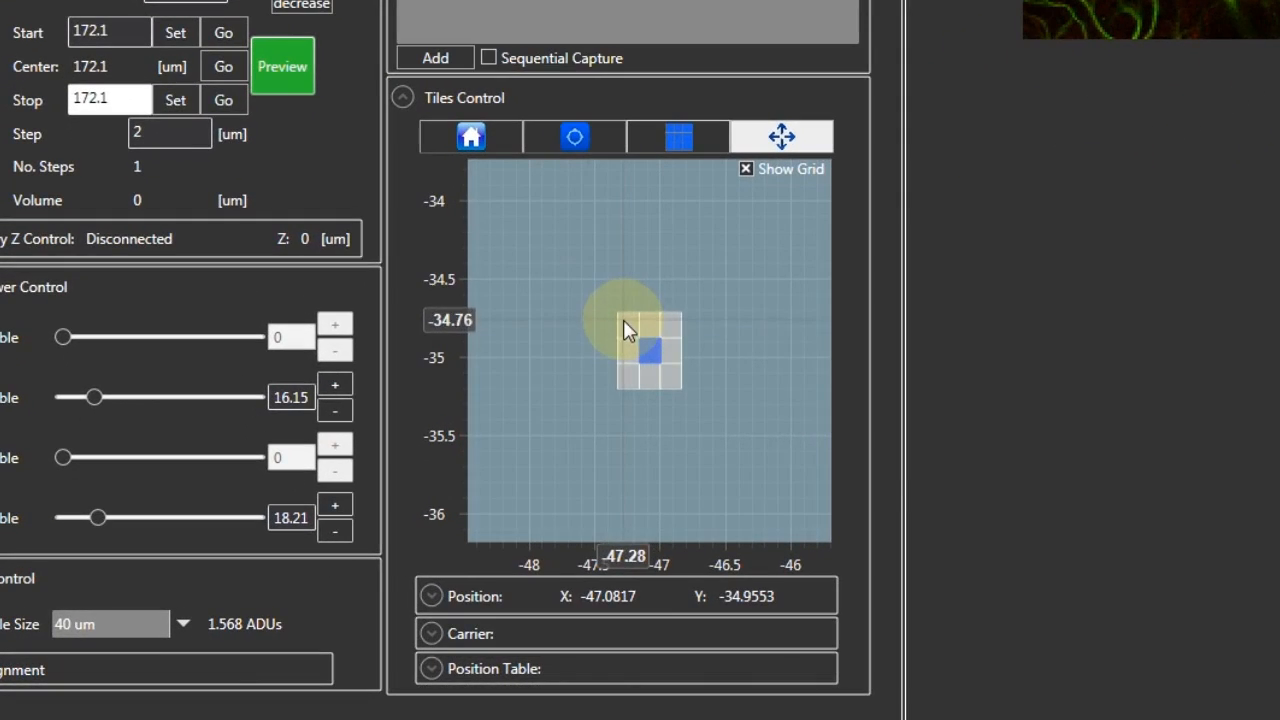
right_click(535, 374)
click(700, 338)
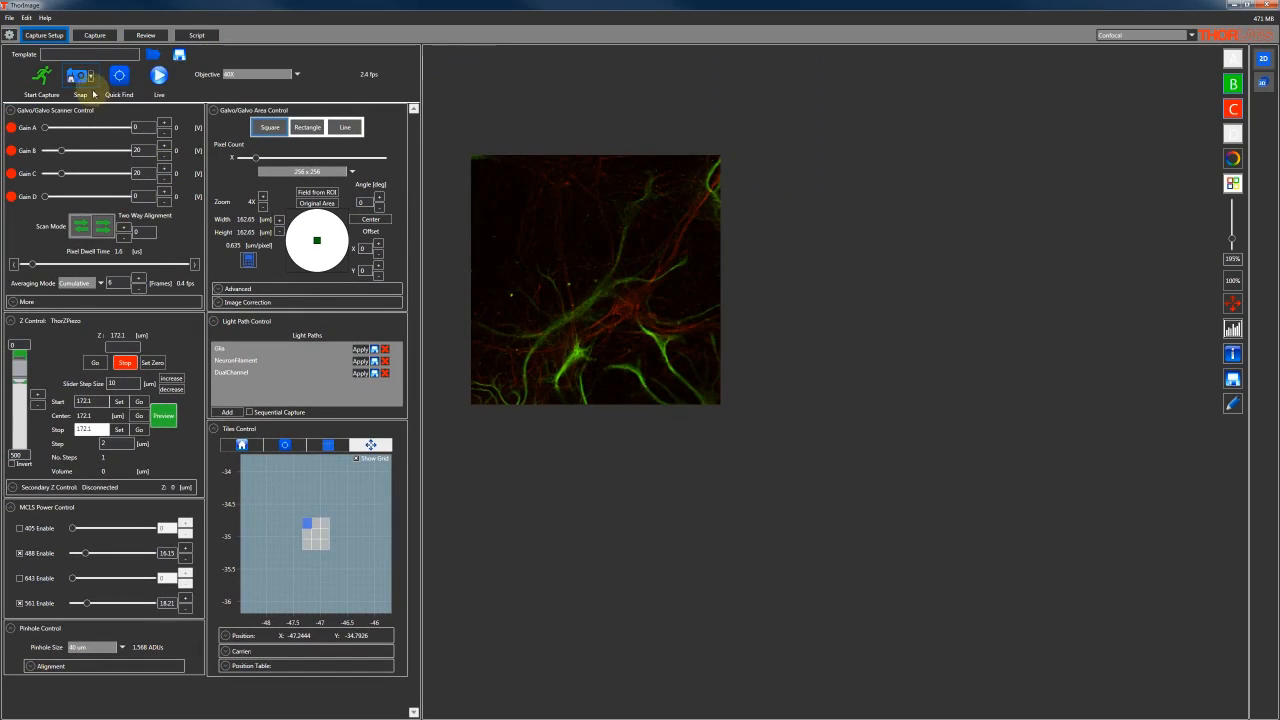
click(79, 80)
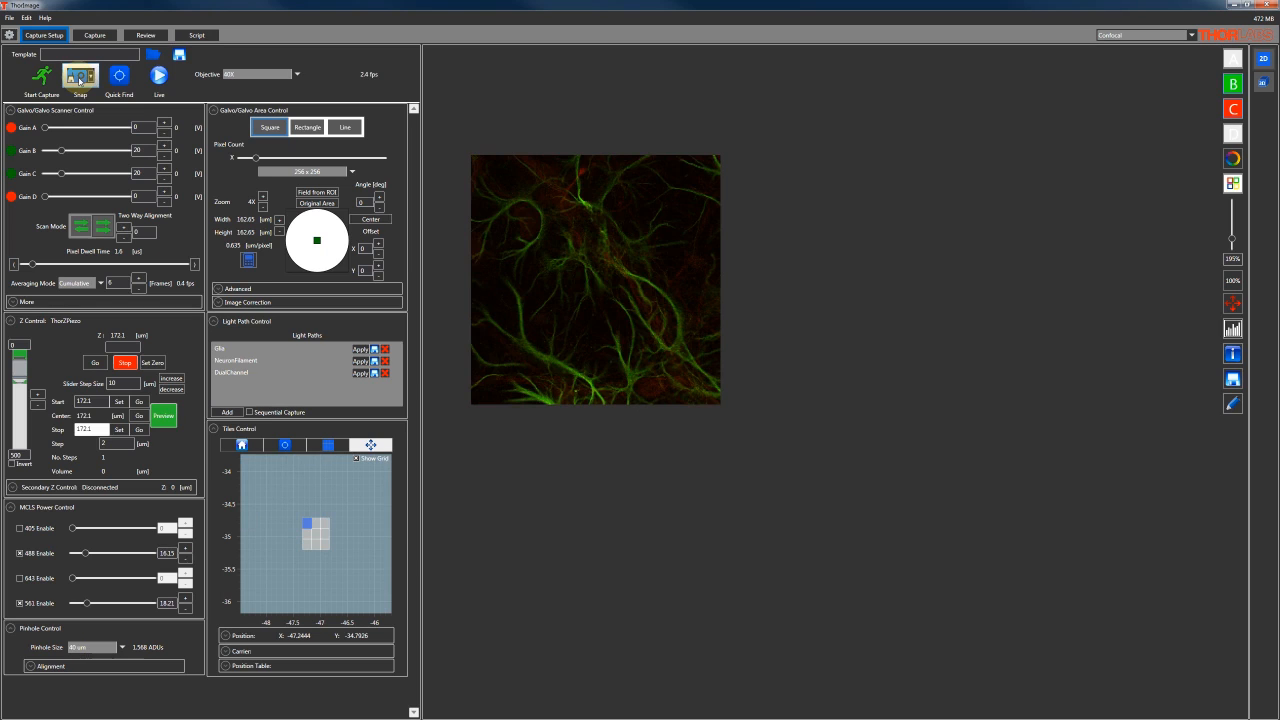
Start the tiled capture of the 3 x 3 grid
click(96, 36)
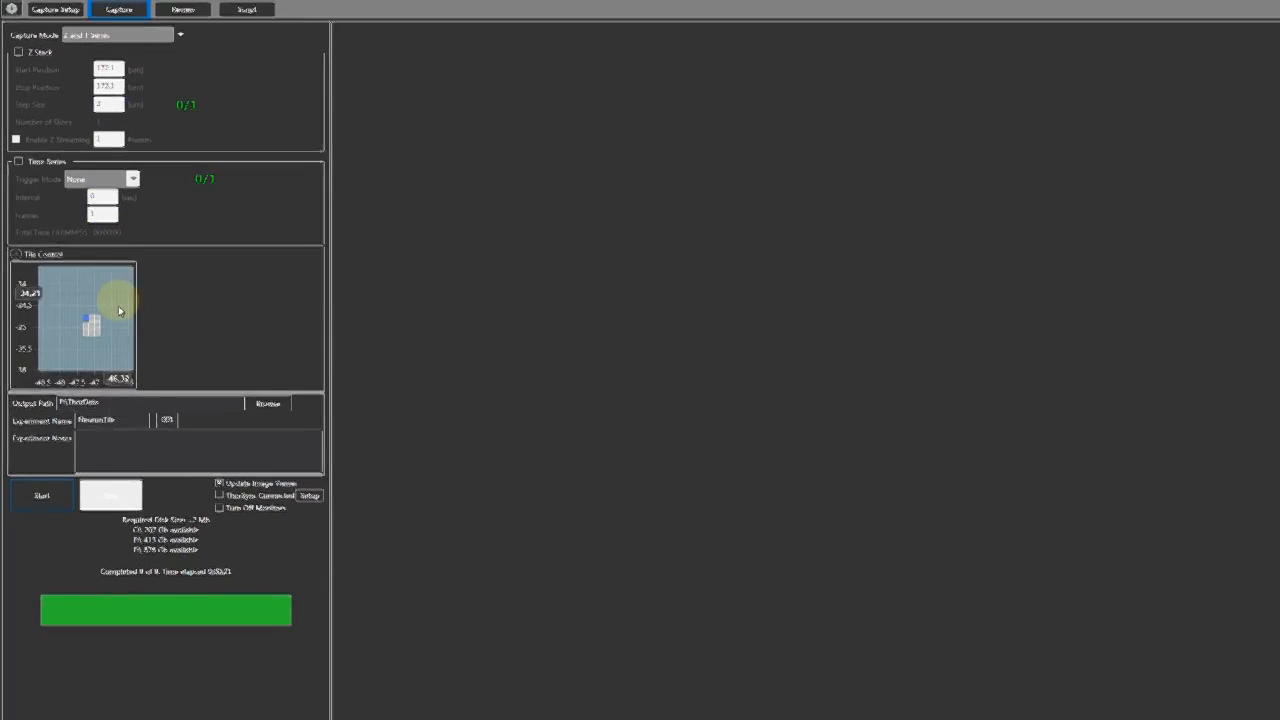
click(63, 550)
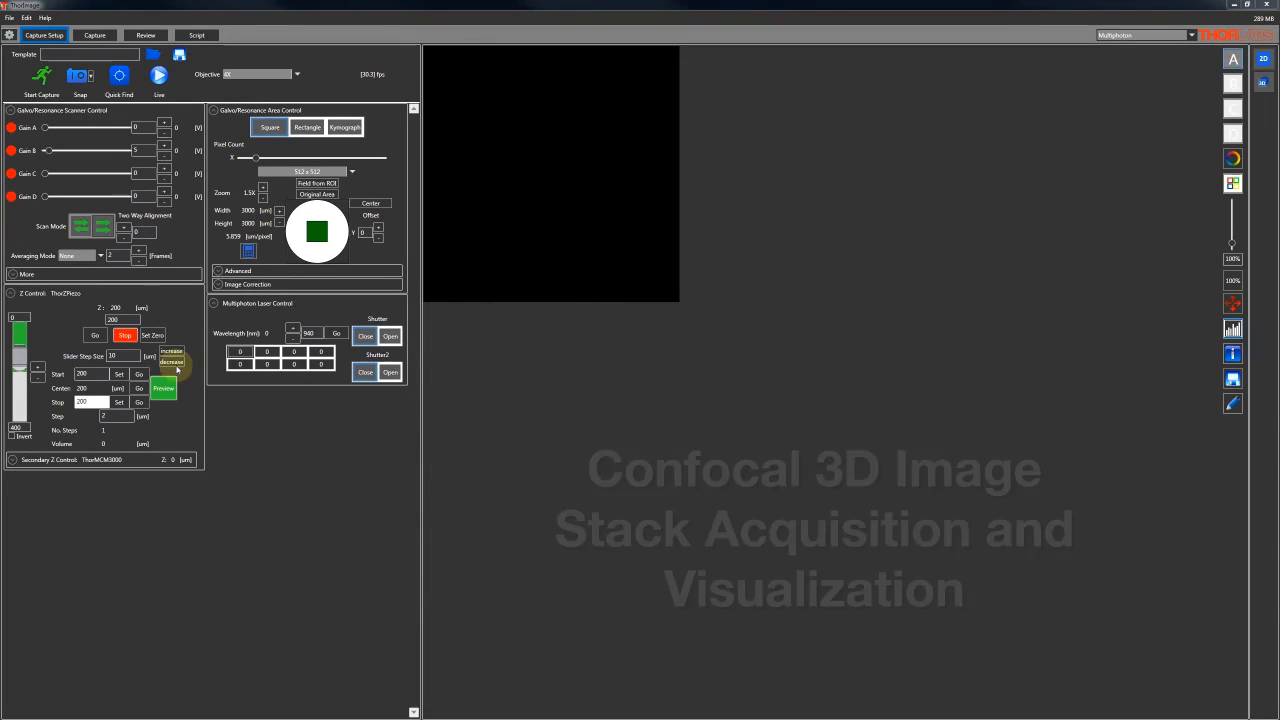
Move the Z stage to 0 um, snap an image there and set this position as the stack's start
click(220, 261)
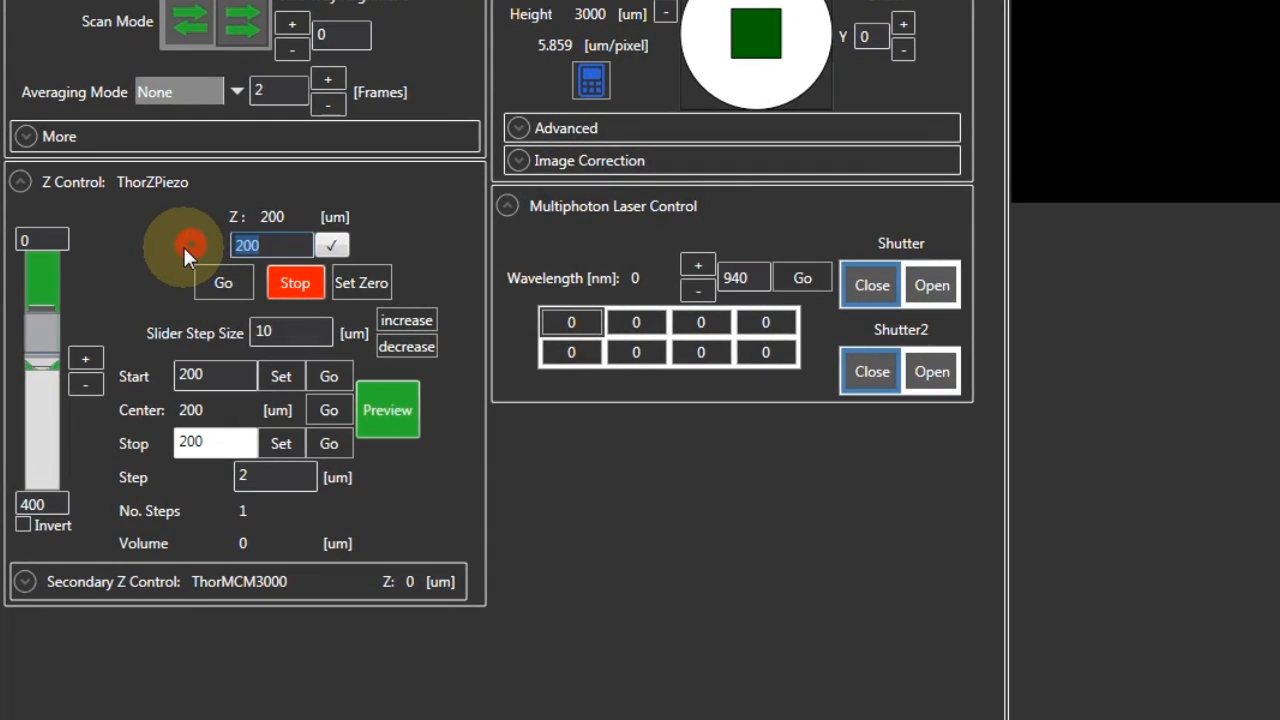
text(0)
click(207, 280)
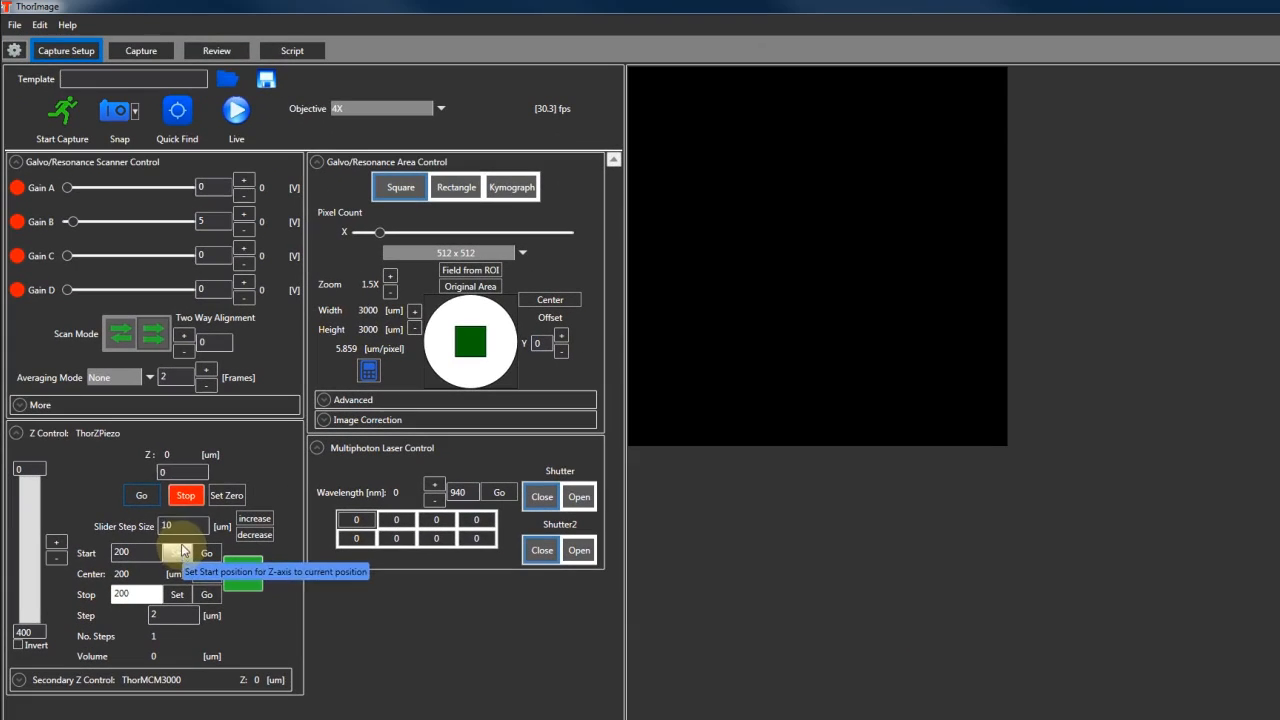
click(120, 118)
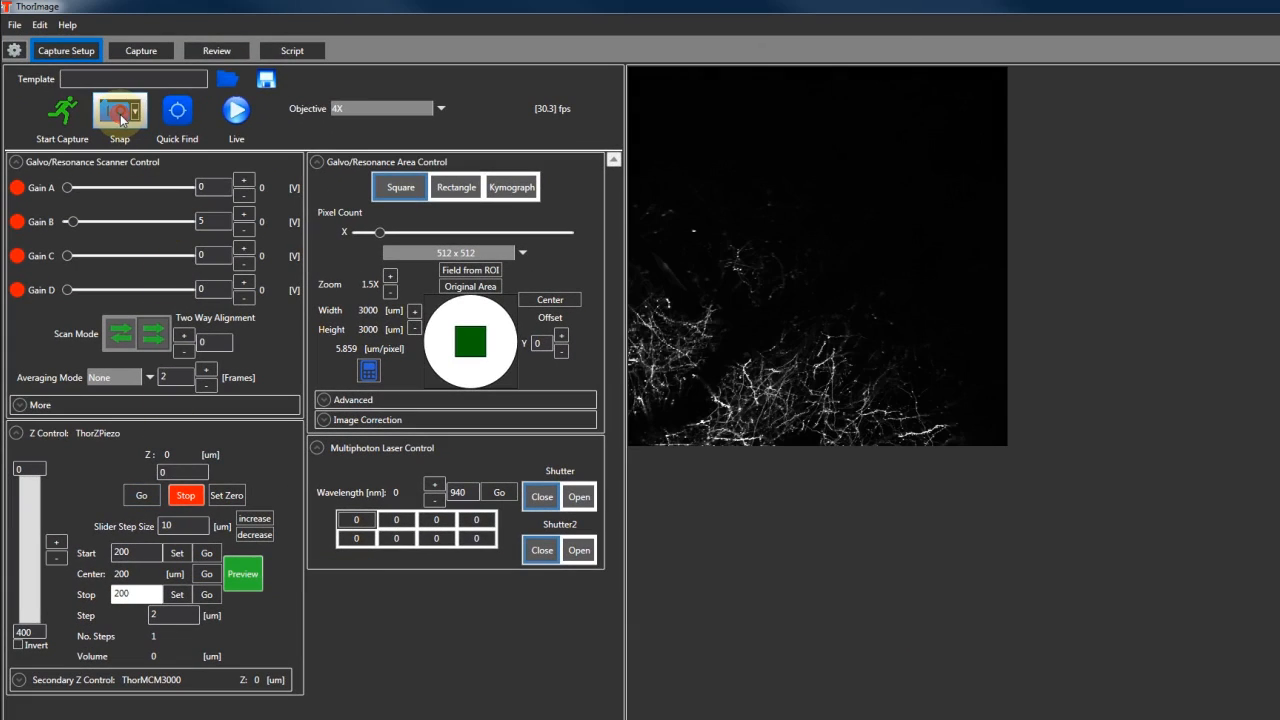
click(177, 552)
Move the Z stage to 400 um, set it as the stack's stop position and open the capture settings
drag(185, 469, 117, 471)
text(400)
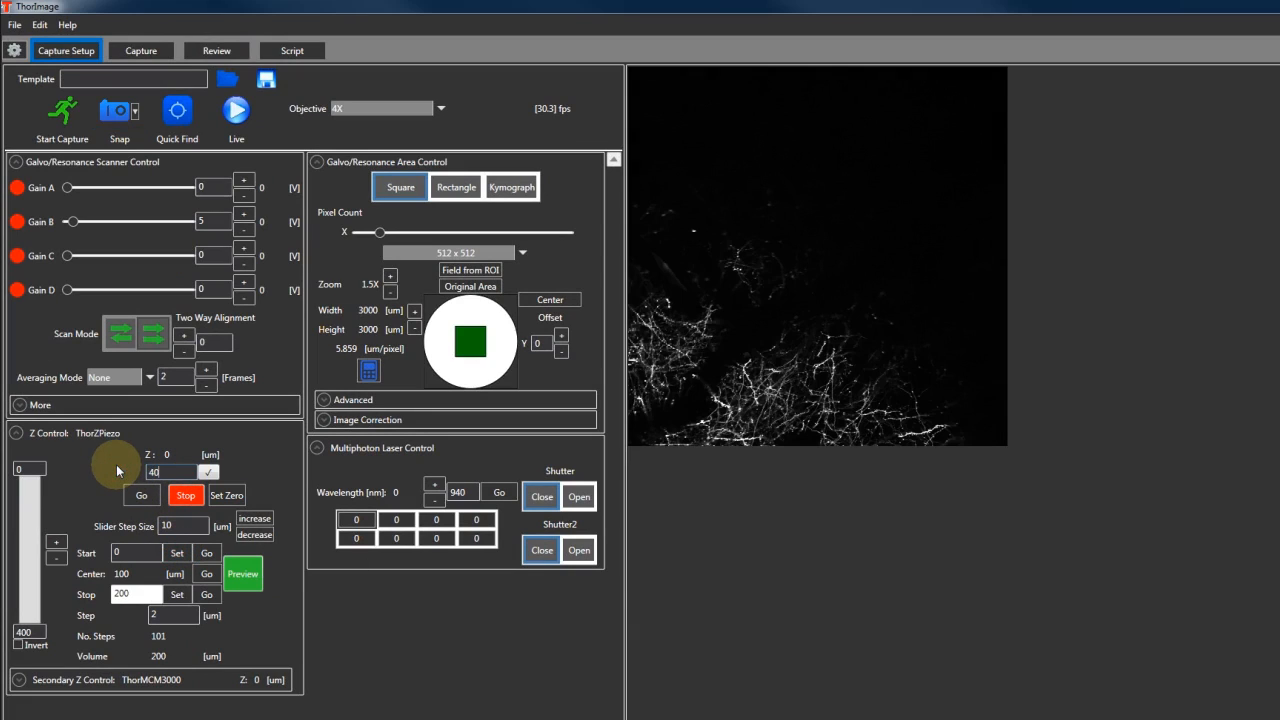
click(145, 495)
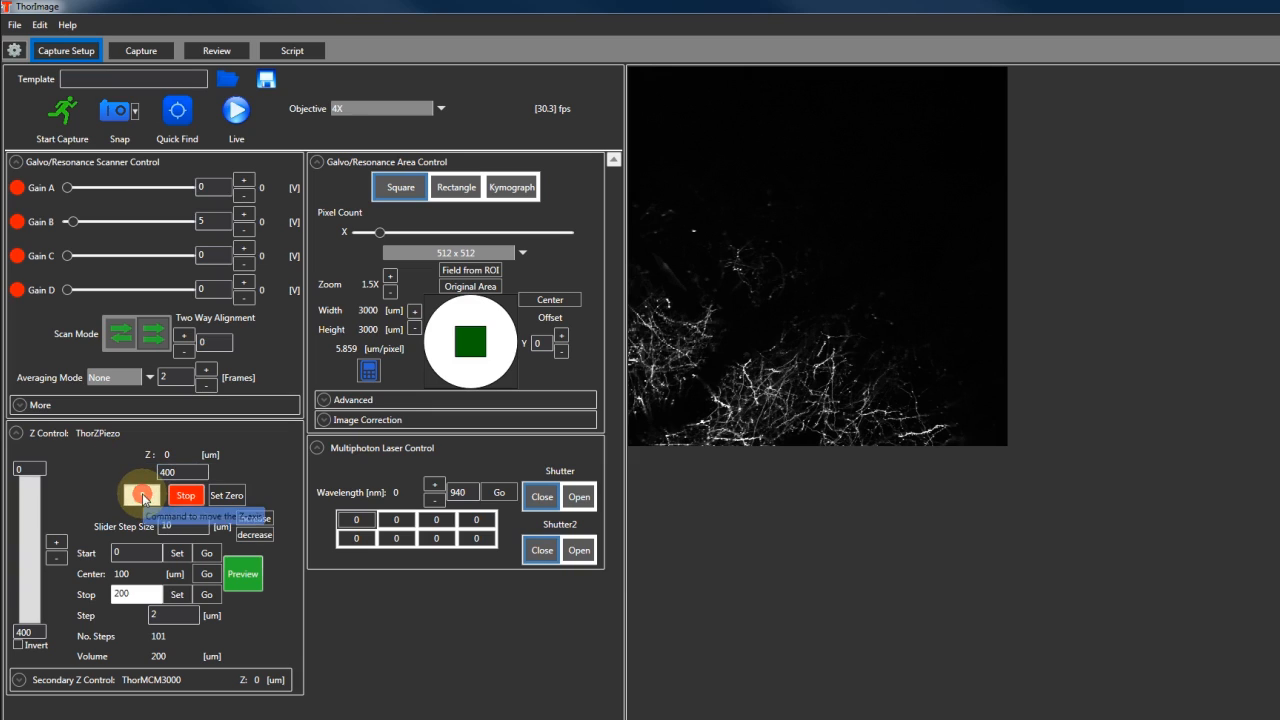
click(181, 595)
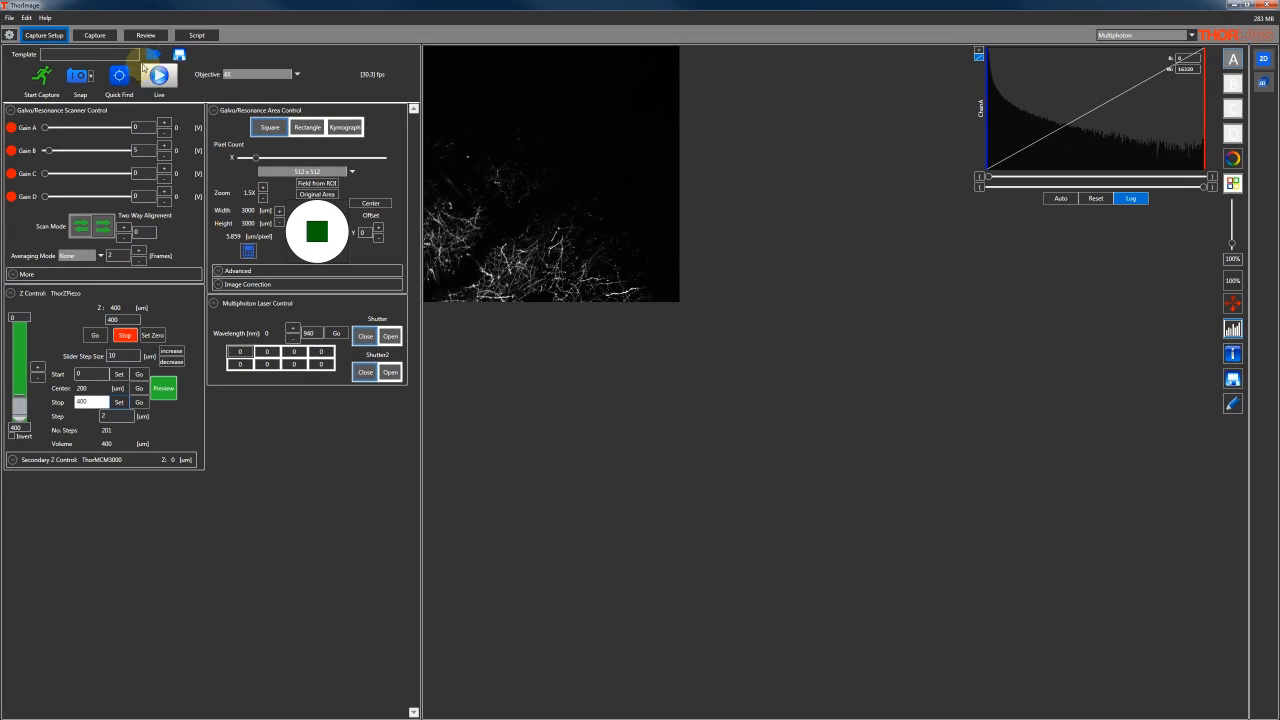
click(111, 36)
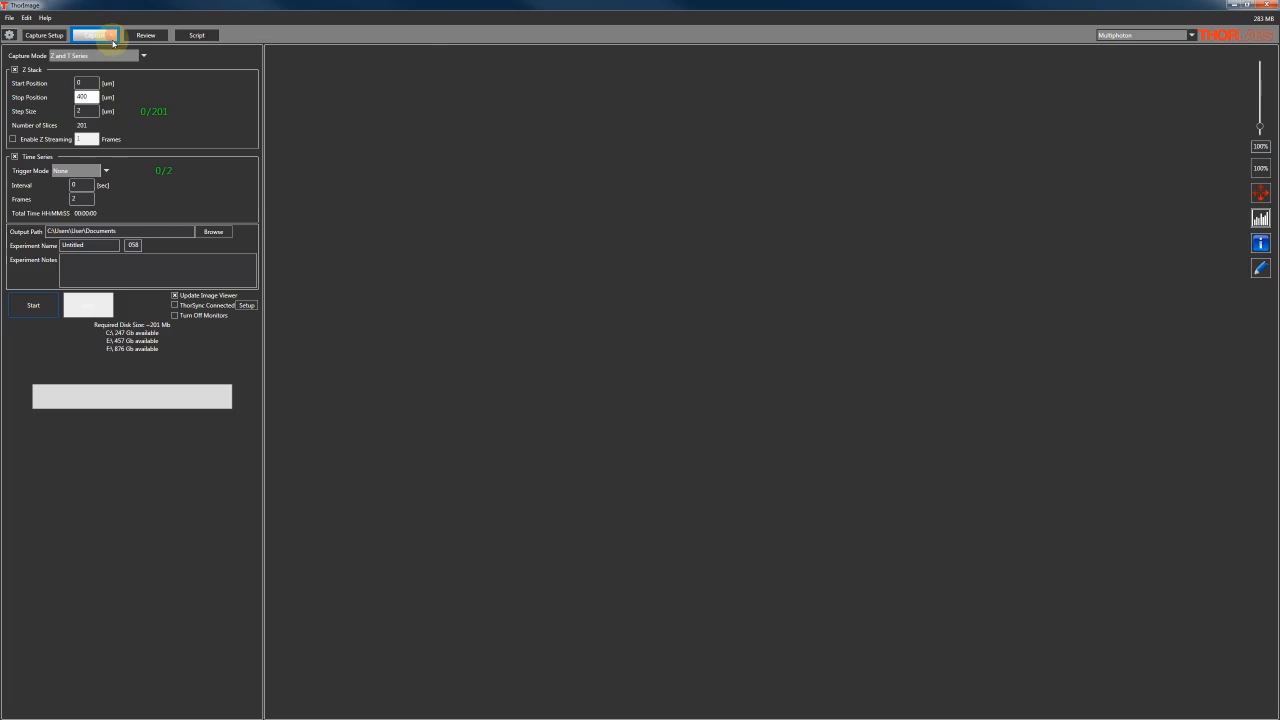
Turn off the time series and start the Z-stack capture from 0 to 400 um
click(99, 308)
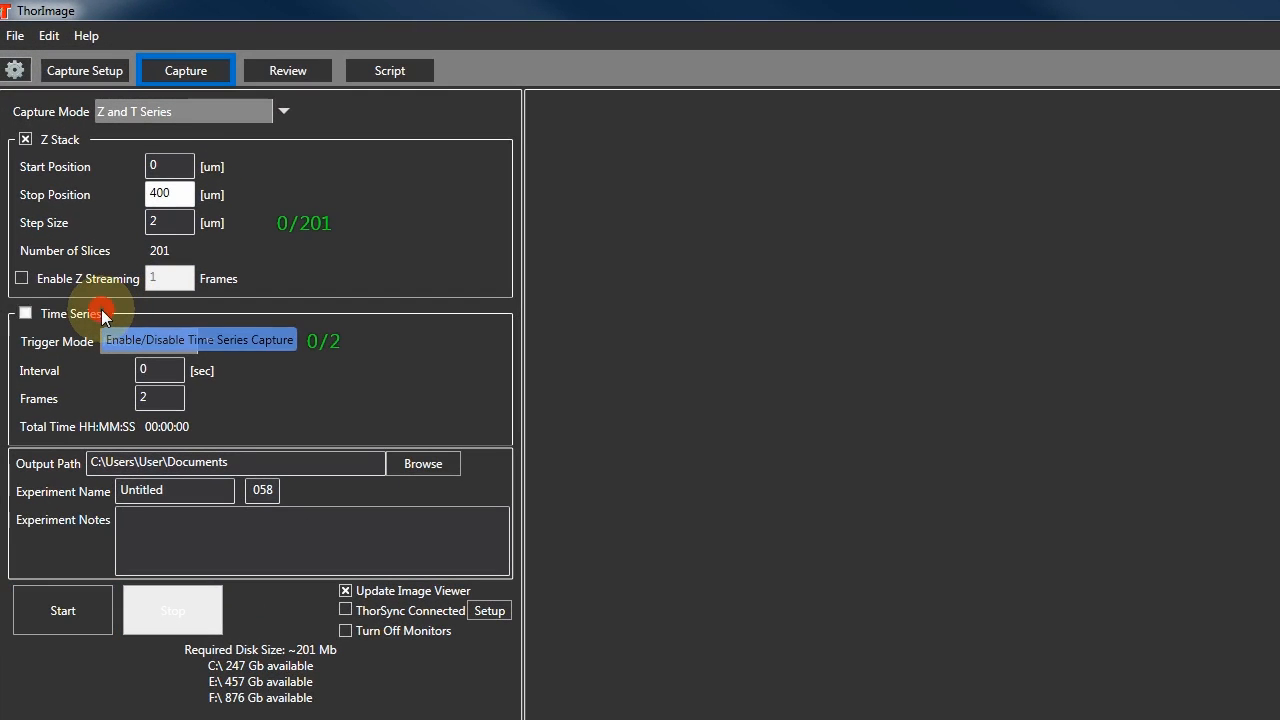
click(86, 603)
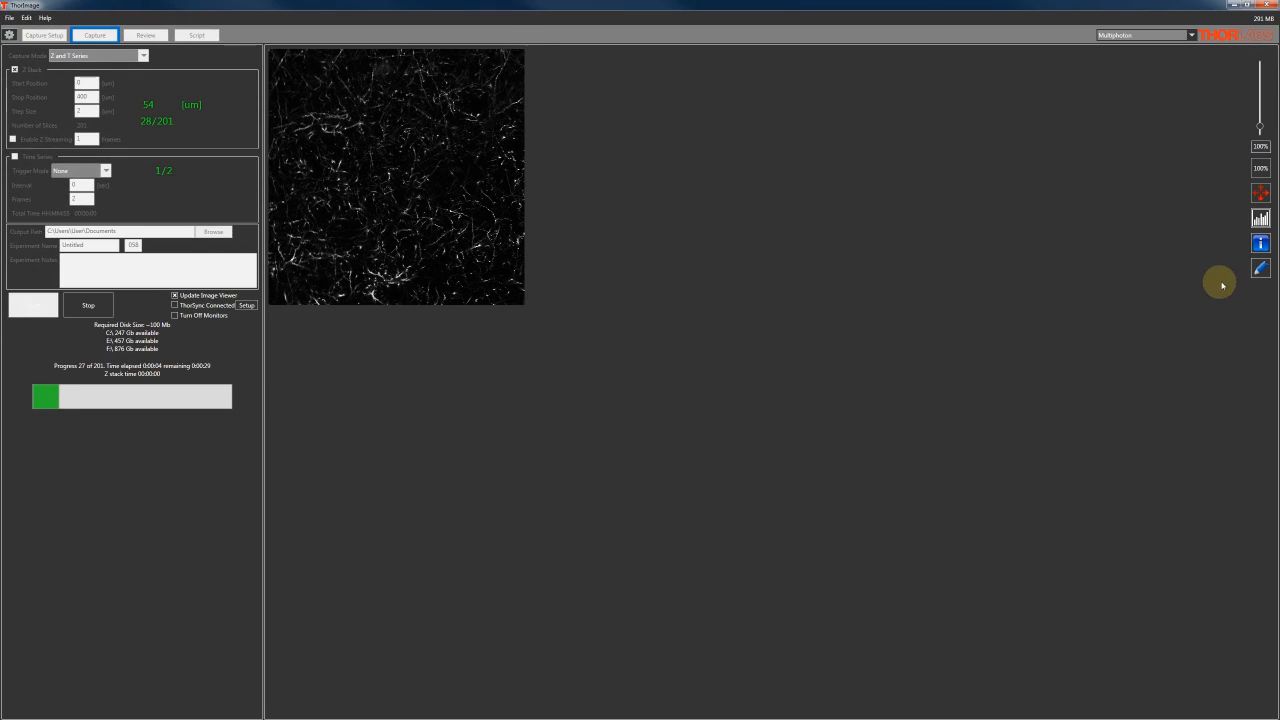
Show the ROI tools and turn on the ROI stats chart display while the stack is captured
click(1260, 268)
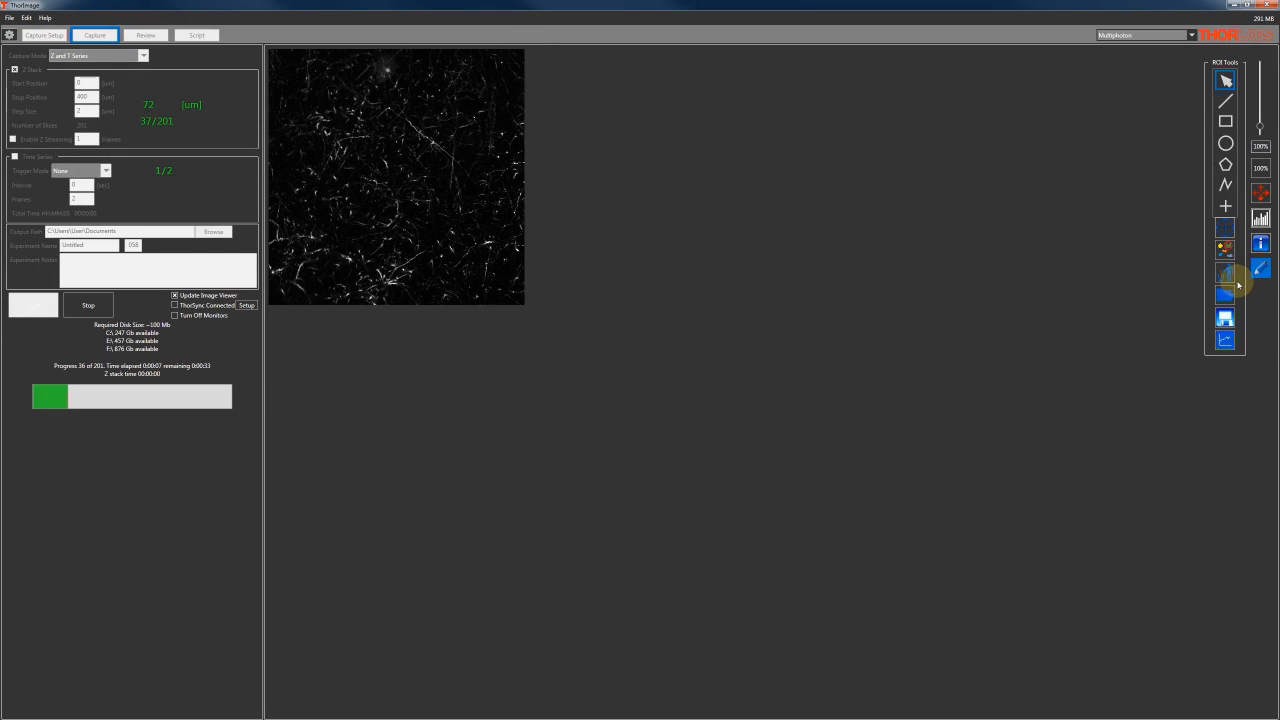
click(1224, 340)
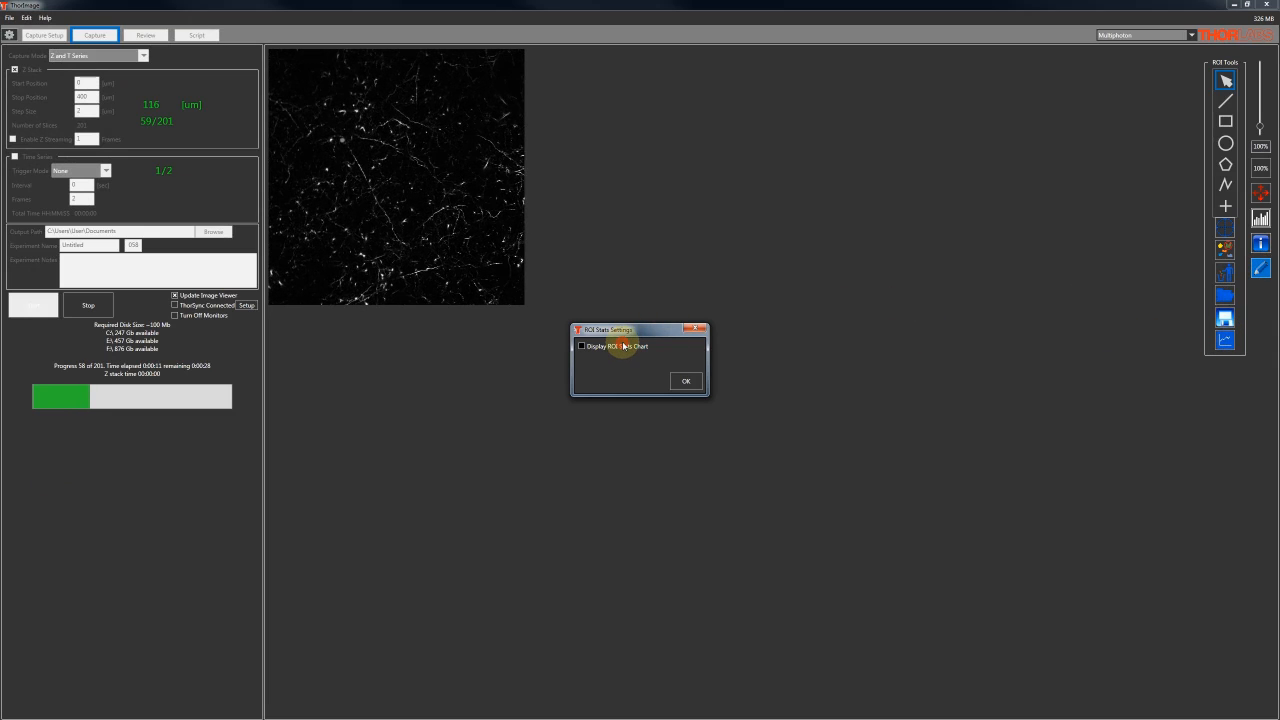
click(686, 380)
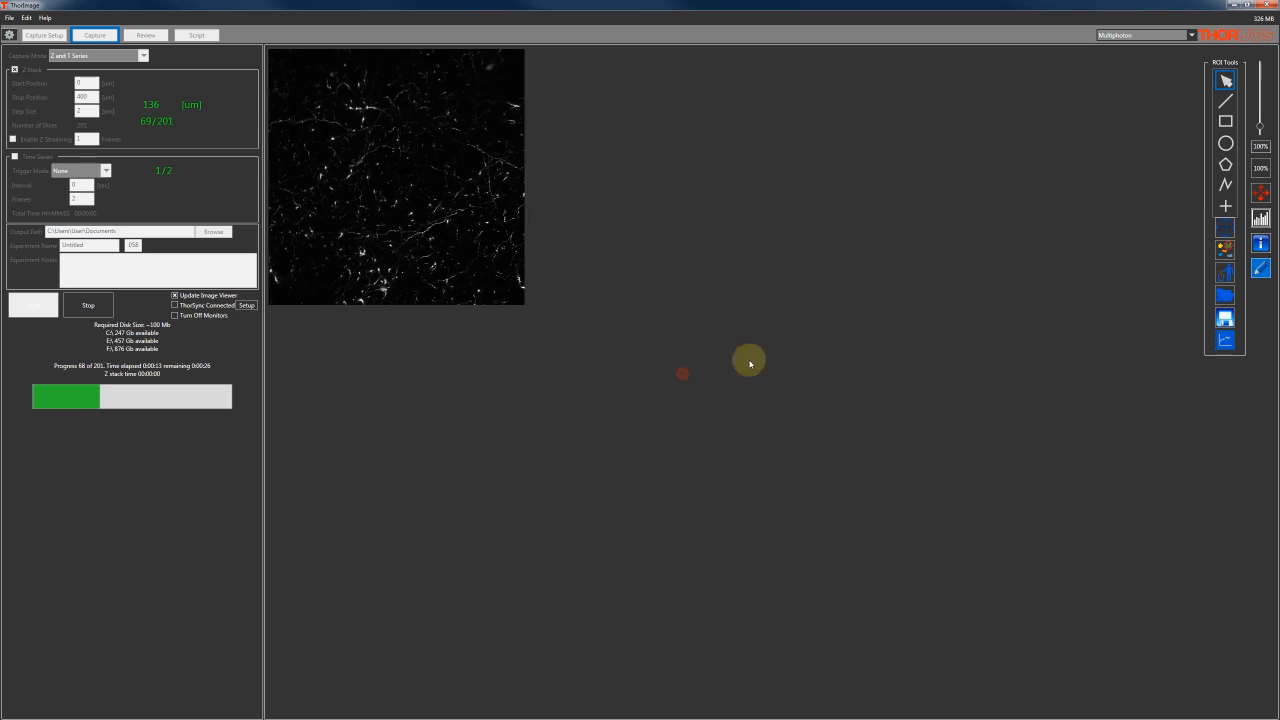
Draw four small elliptical ROIs spread around the middle of the image being captured
click(1226, 143)
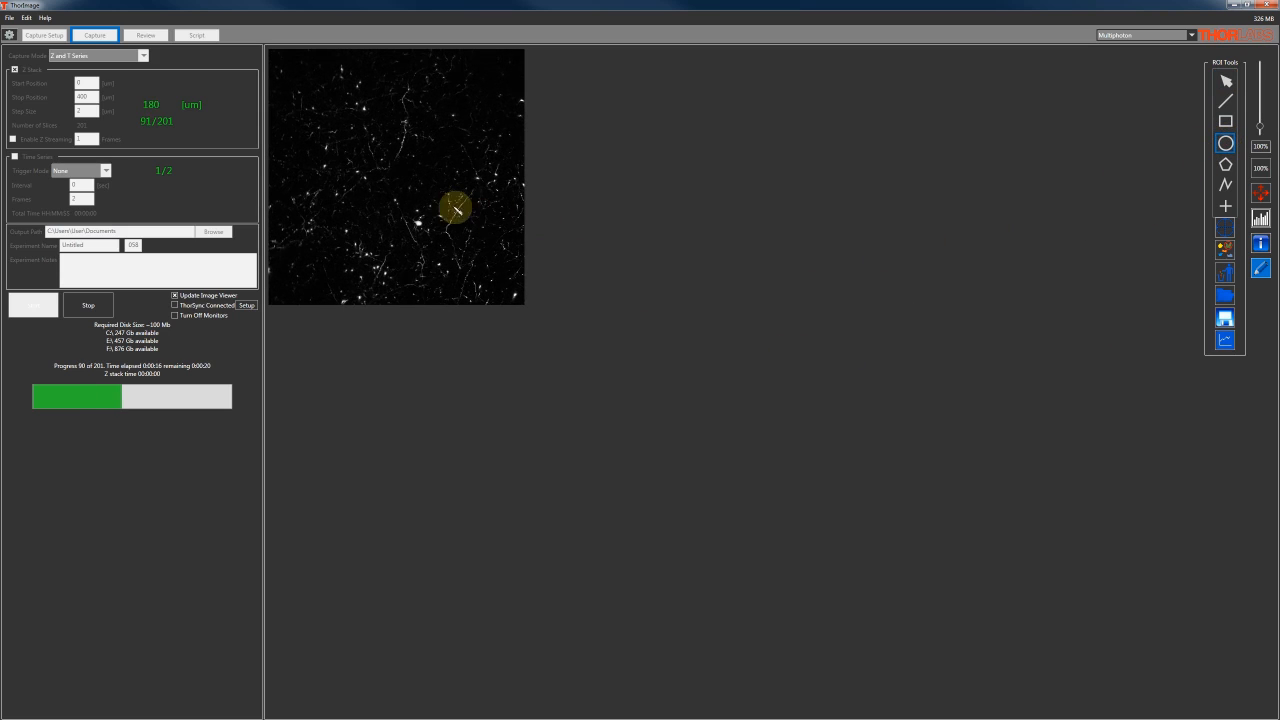
drag(356, 138, 366, 147)
click(426, 155)
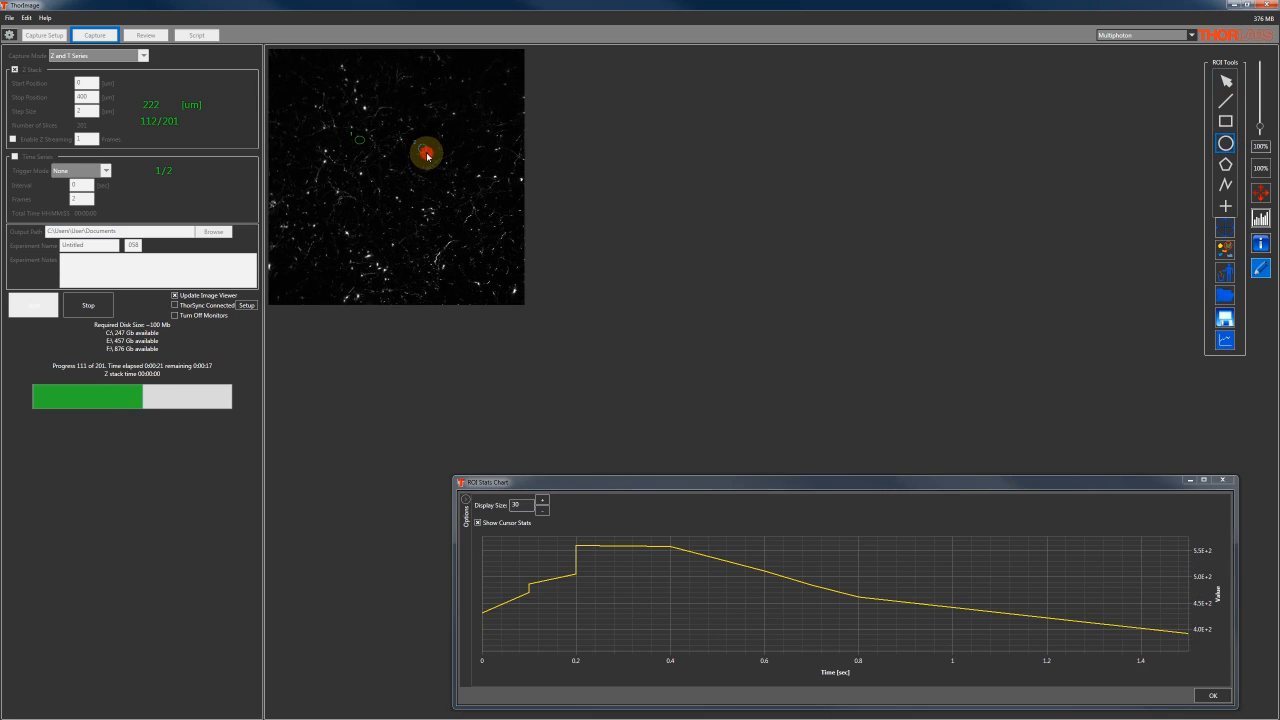
drag(349, 198, 428, 224)
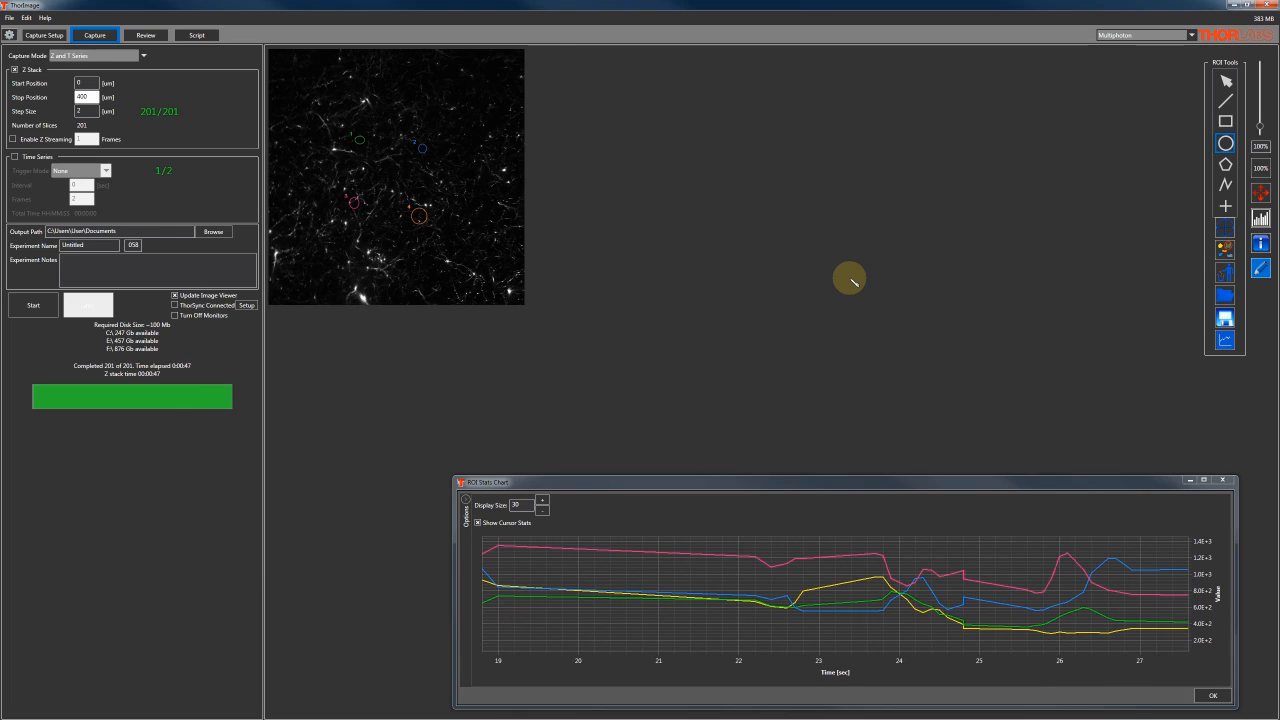
Load the most recent experiment for review and display its orthogonal slice views
click(150, 35)
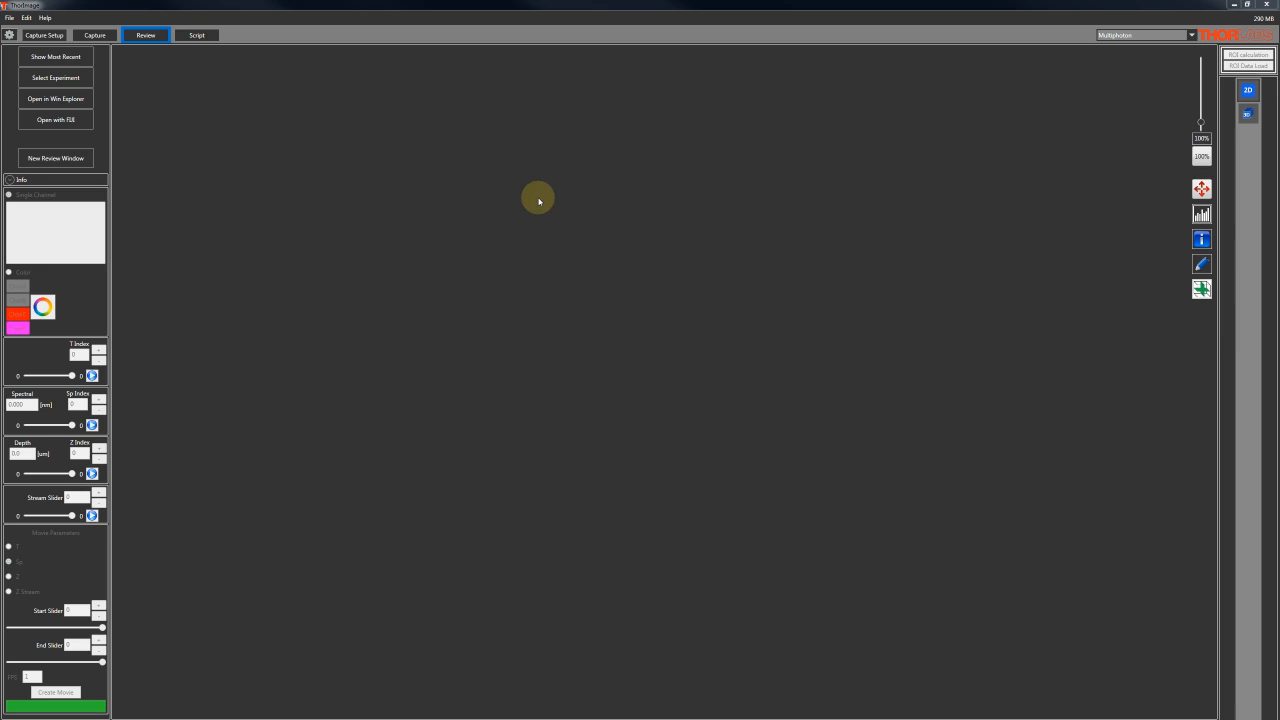
click(56, 62)
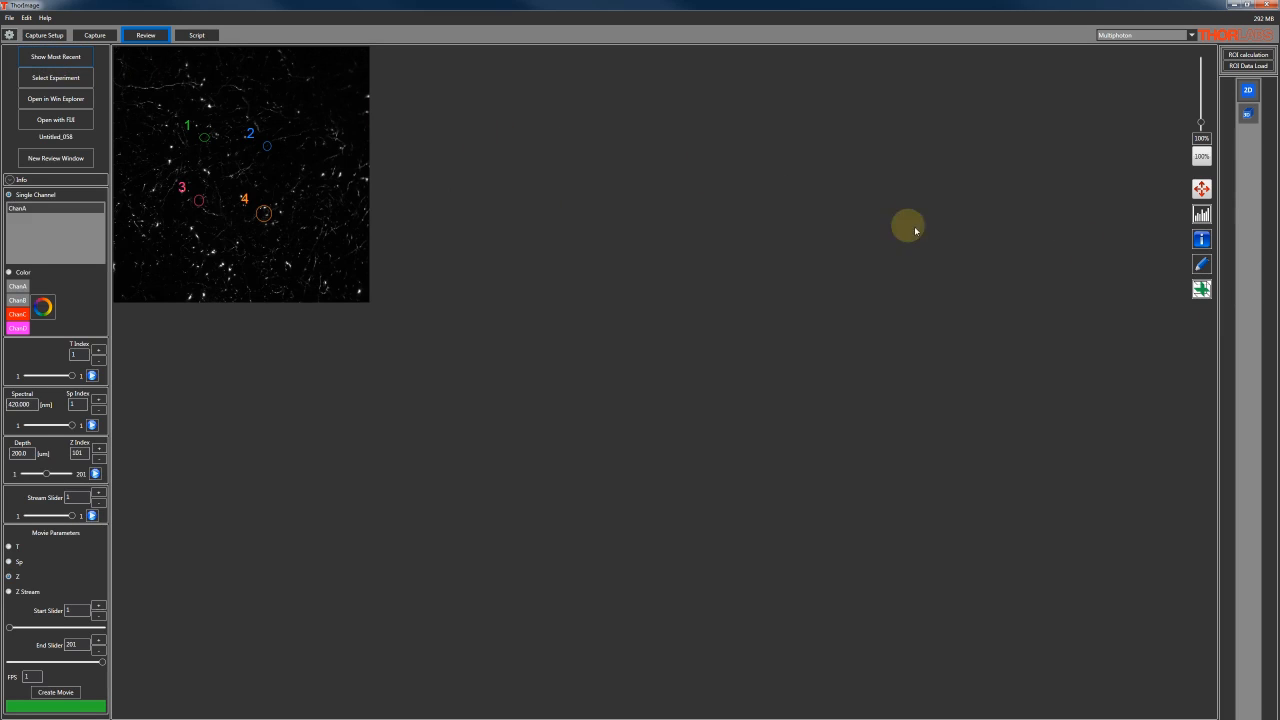
click(1201, 289)
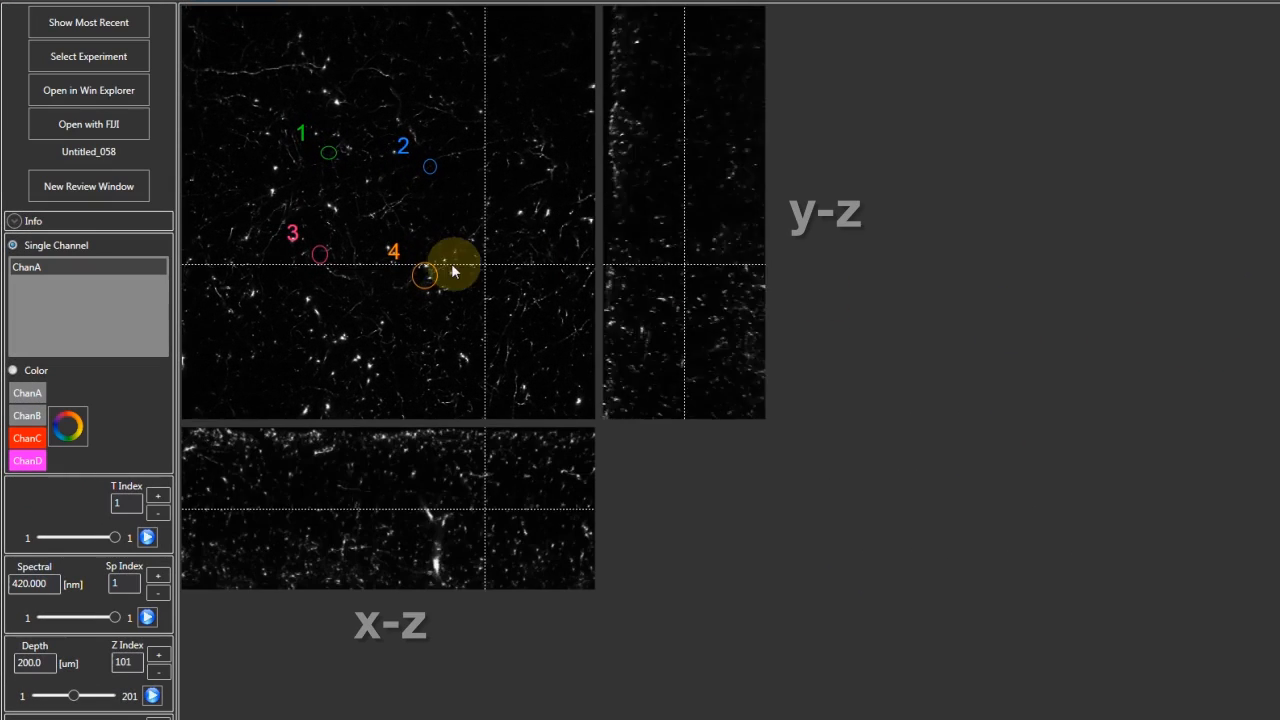
Move the orthogonal crosshair across the image to its lower-left corner and play through the Z slices
click(323, 160)
drag(323, 161, 185, 510)
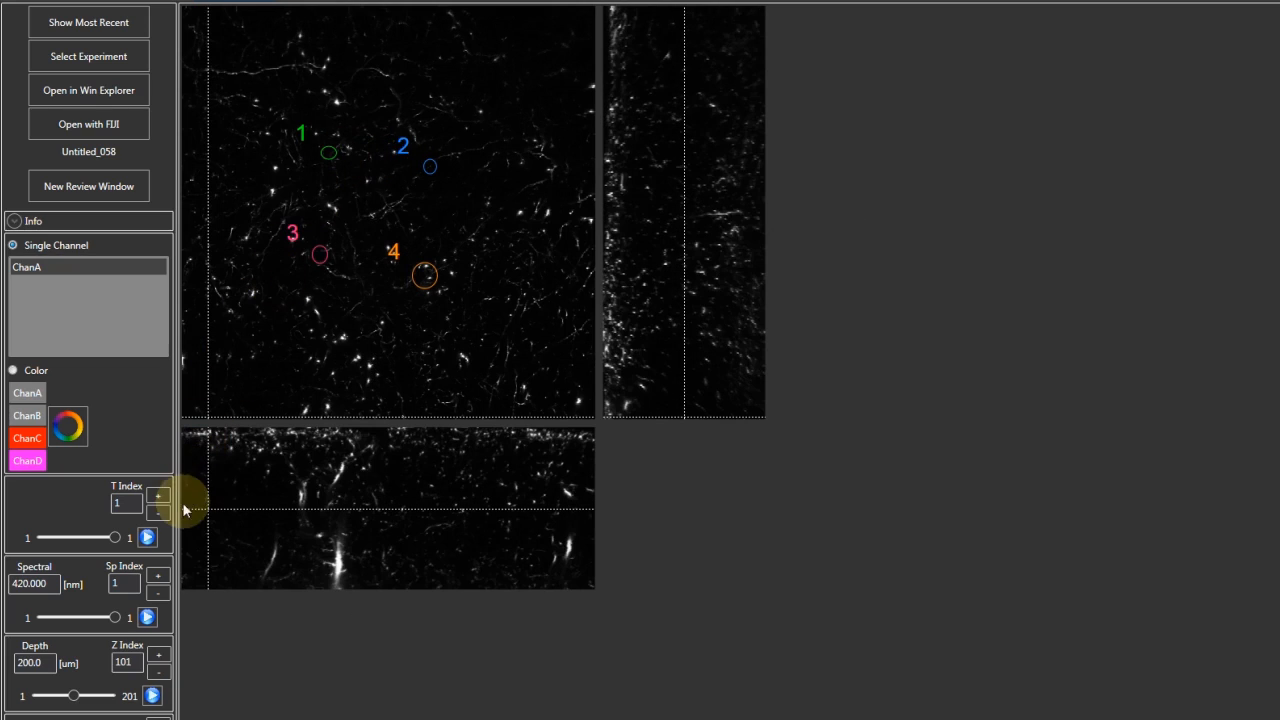
click(156, 697)
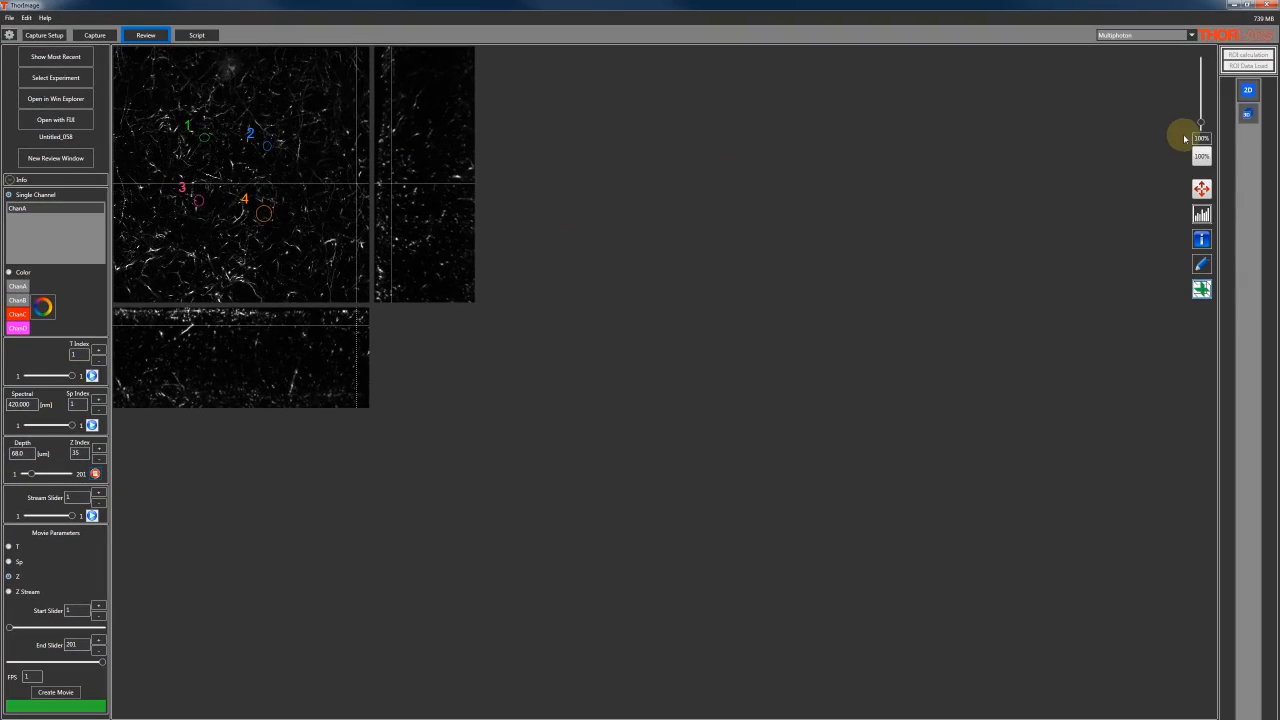
Render the stack as a 3D volume and rotate it to view it from the side and obliquely
click(1248, 117)
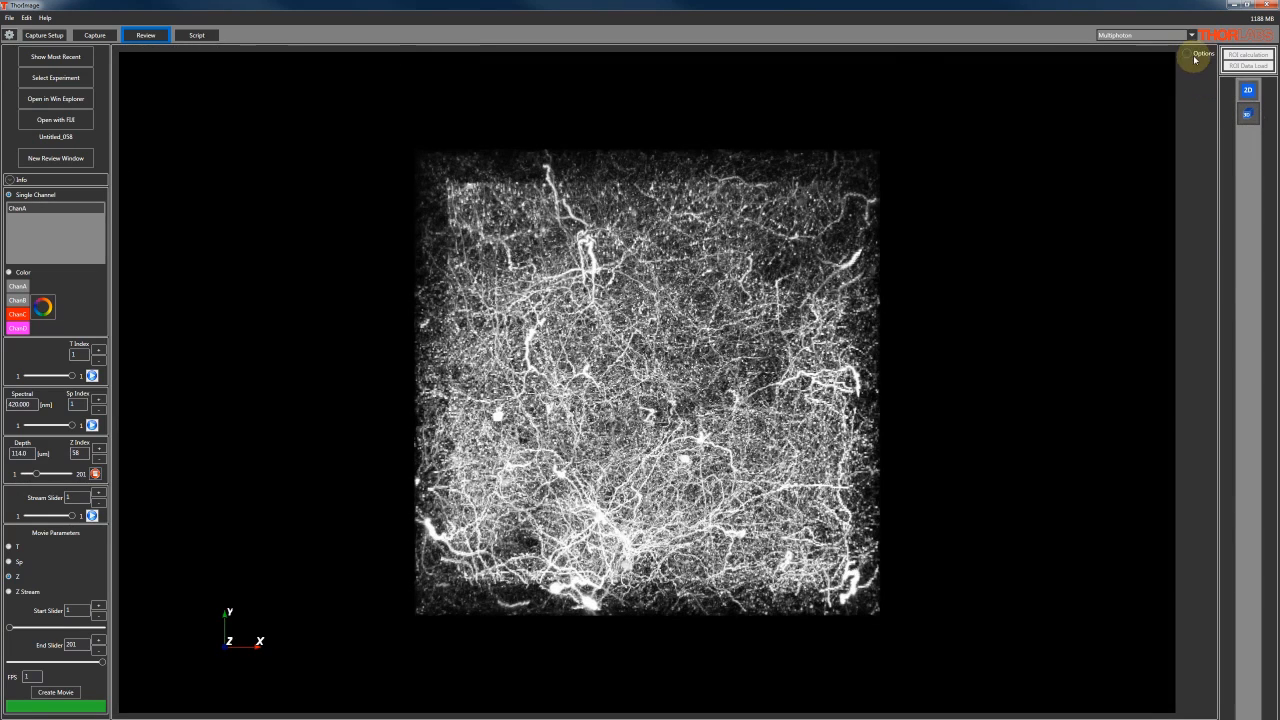
click(1189, 59)
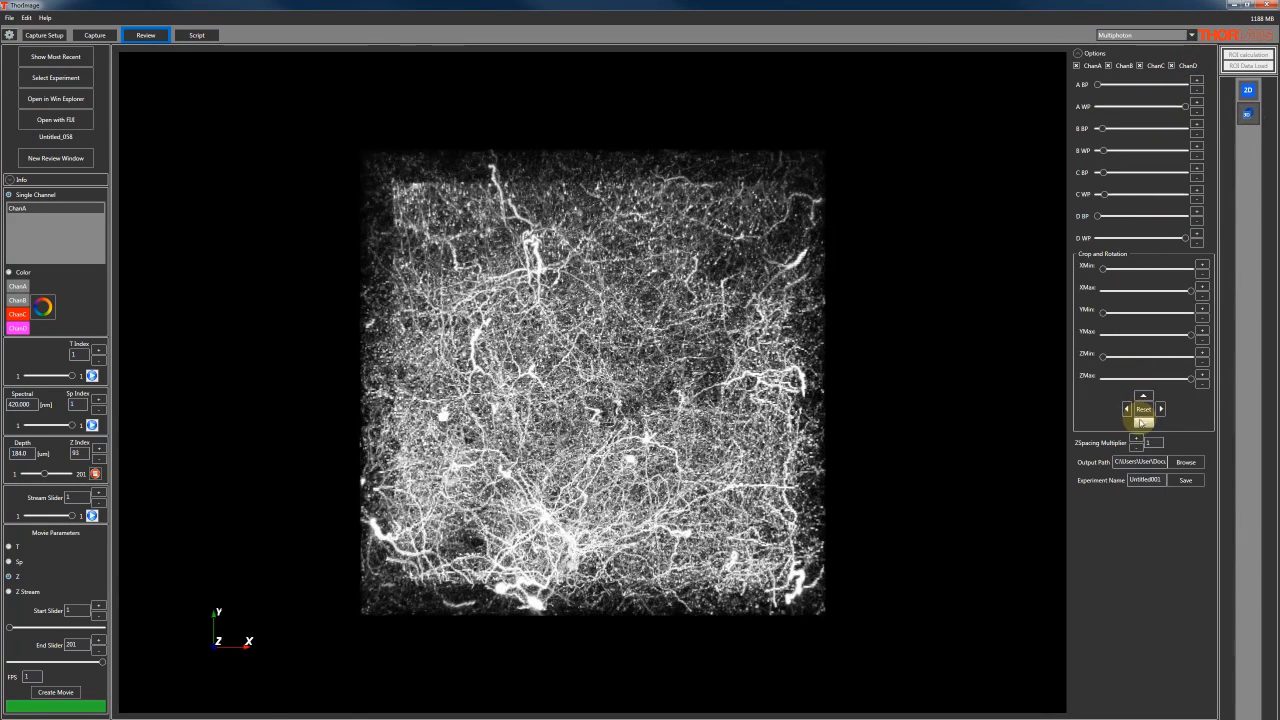
click(1143, 423)
click(1143, 423)
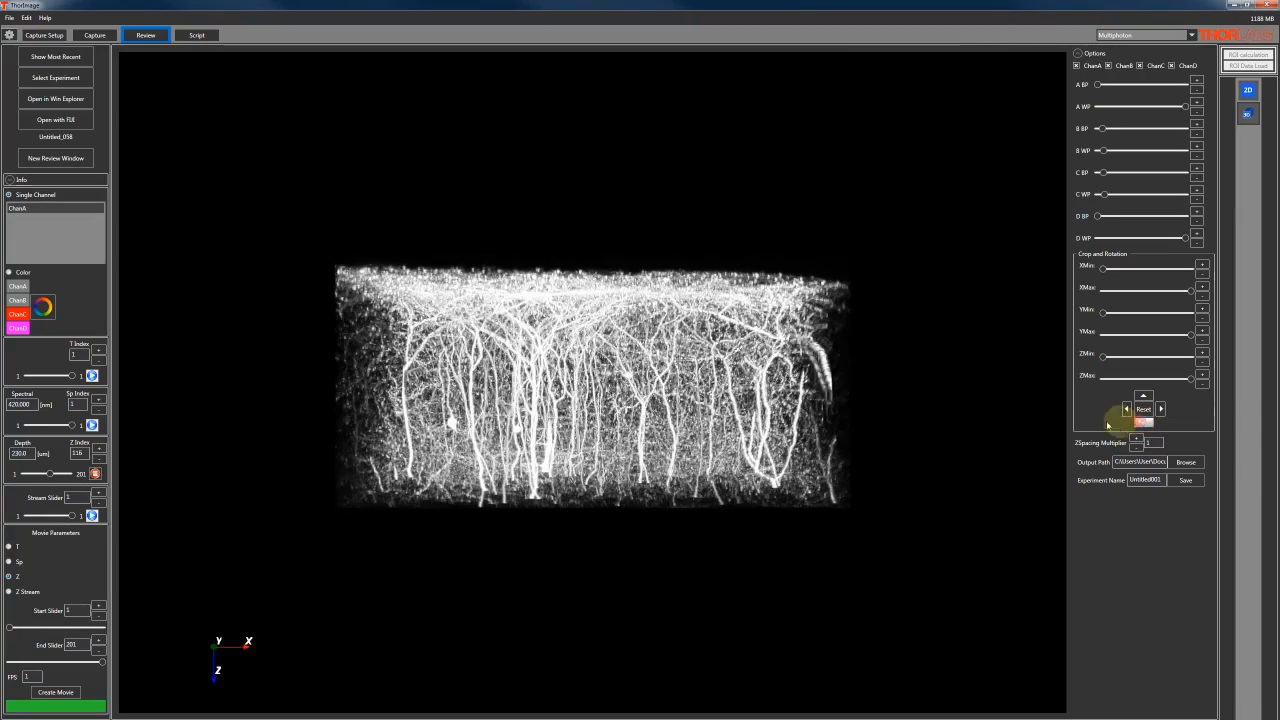
drag(743, 374, 792, 391)
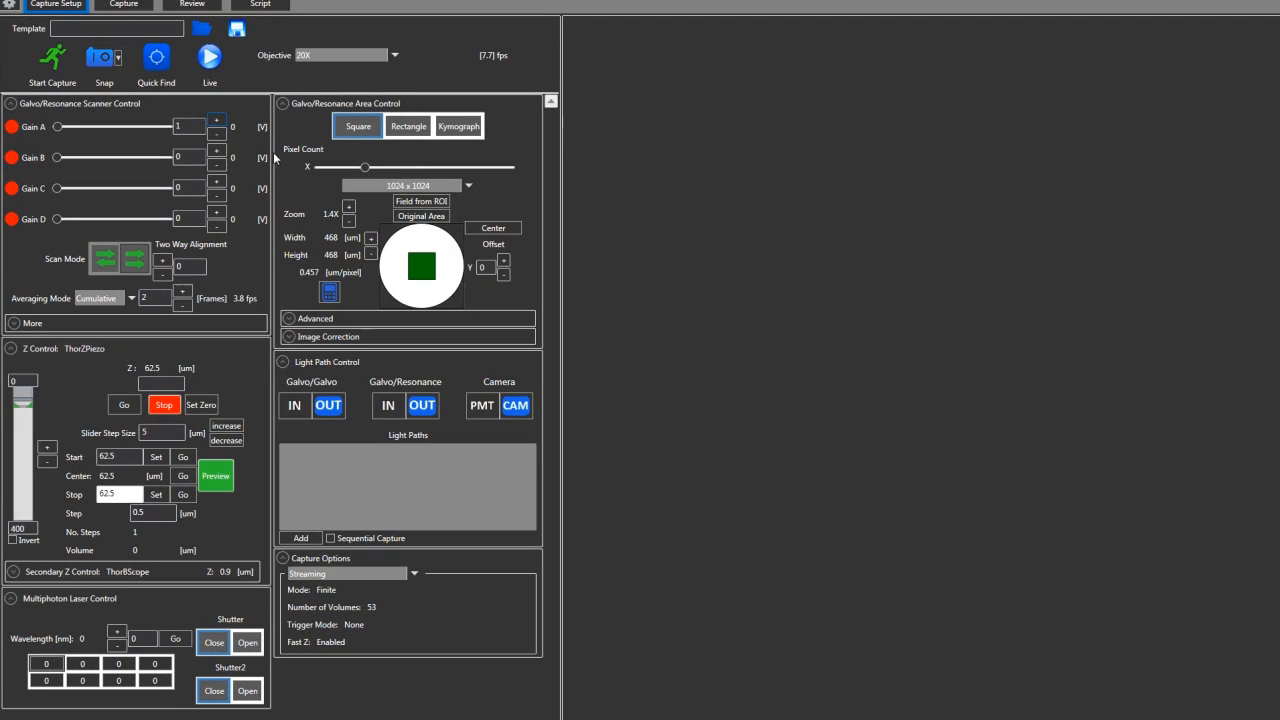
Configure imaging with Galvo/Resonance in, PMT detection, a 680 nm laser wavelength and the first shutter open
click(388, 405)
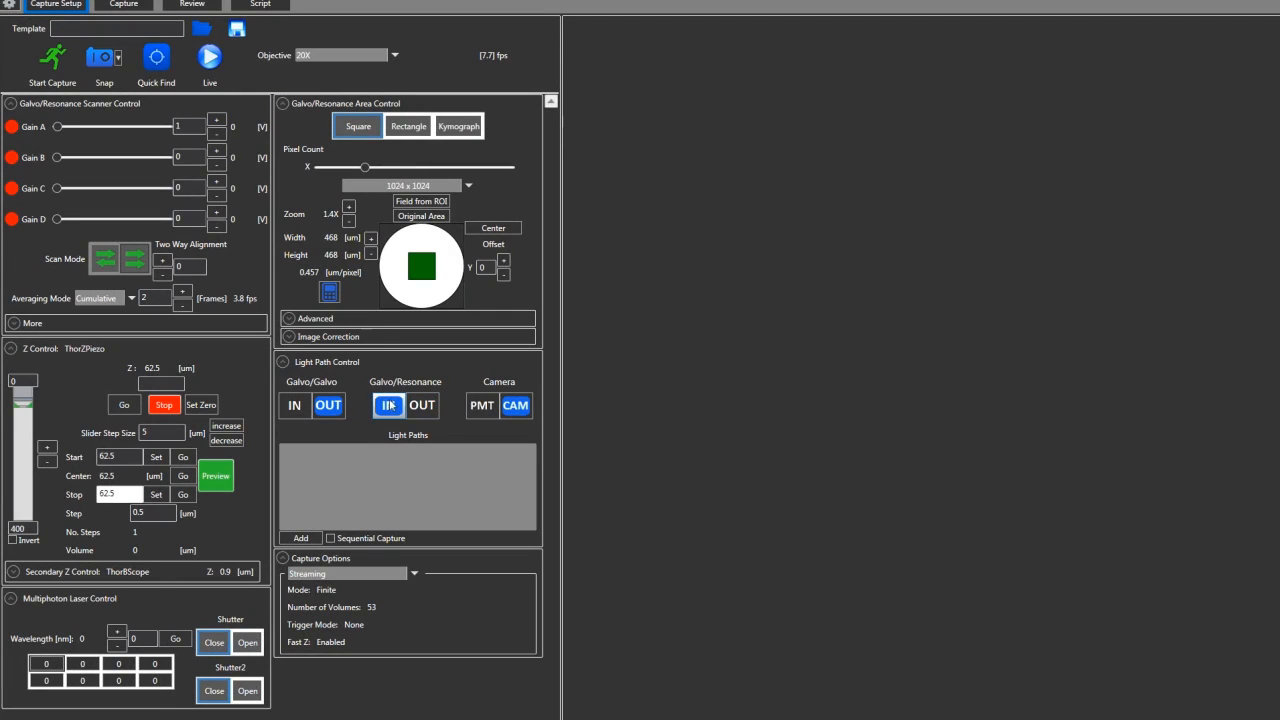
click(478, 406)
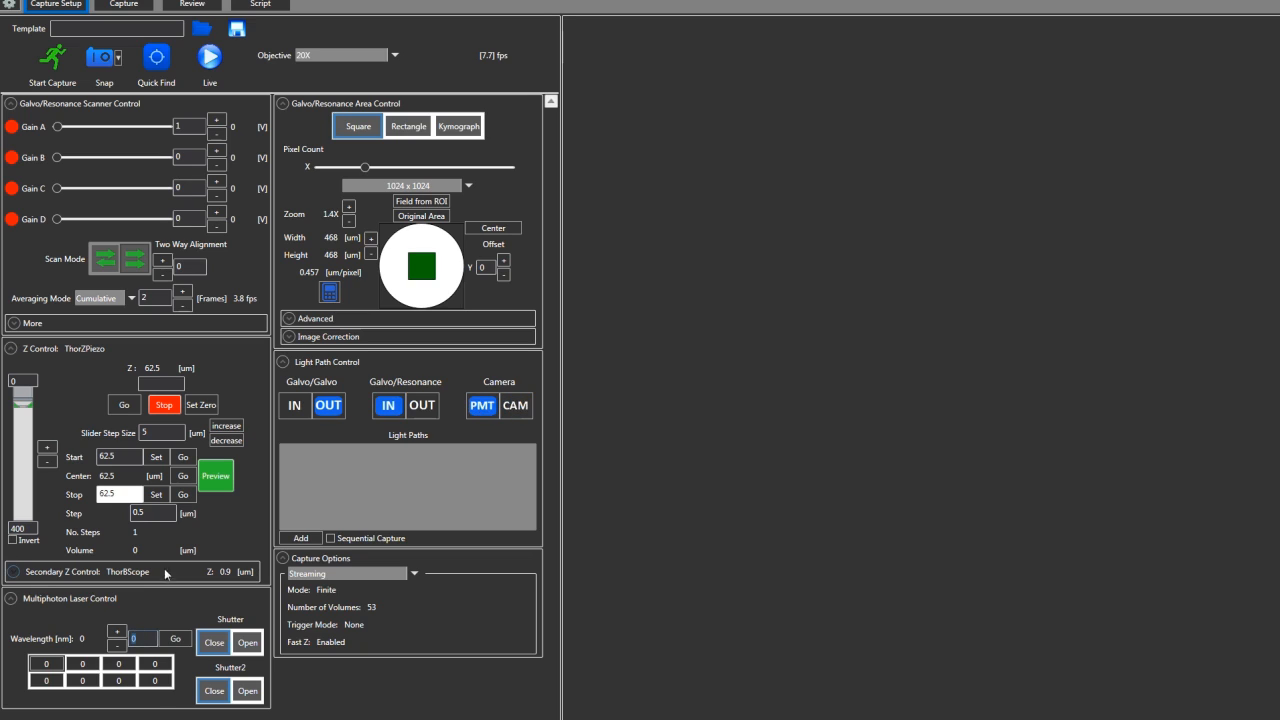
text(680)
click(247, 643)
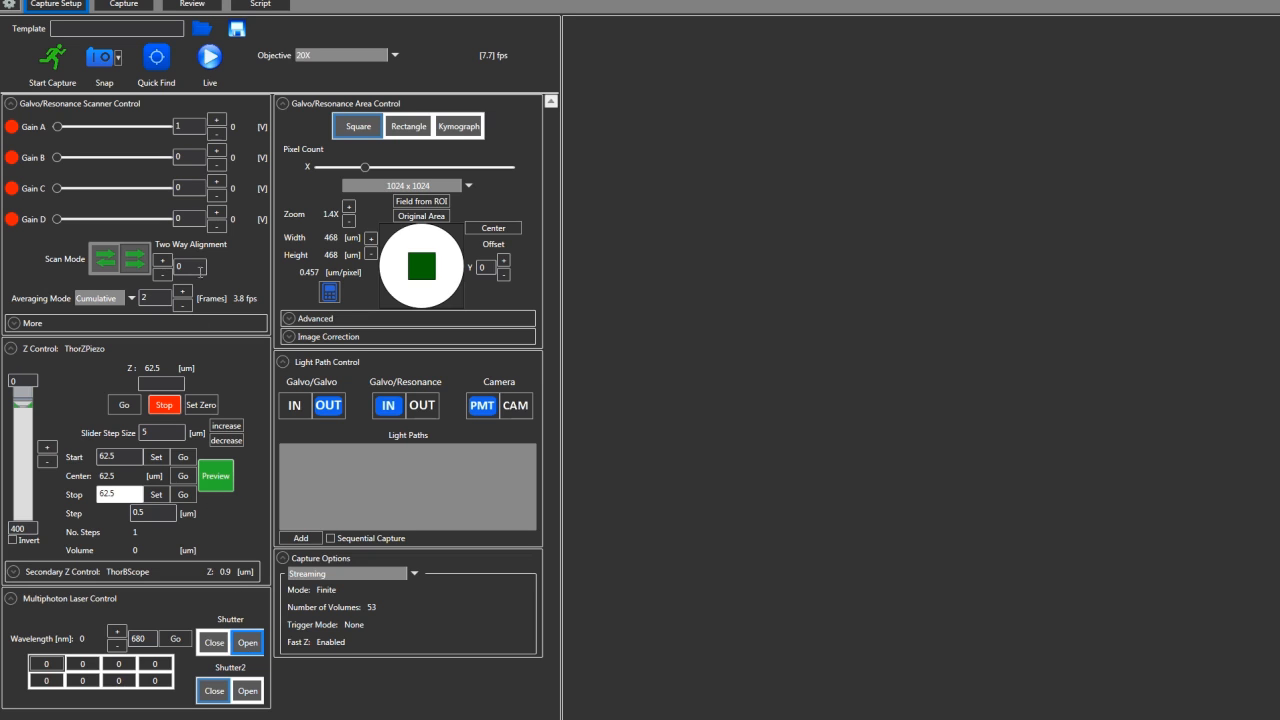
Start live imaging, move the Z stage to 47.5 um and set it as the stack's start position
click(209, 57)
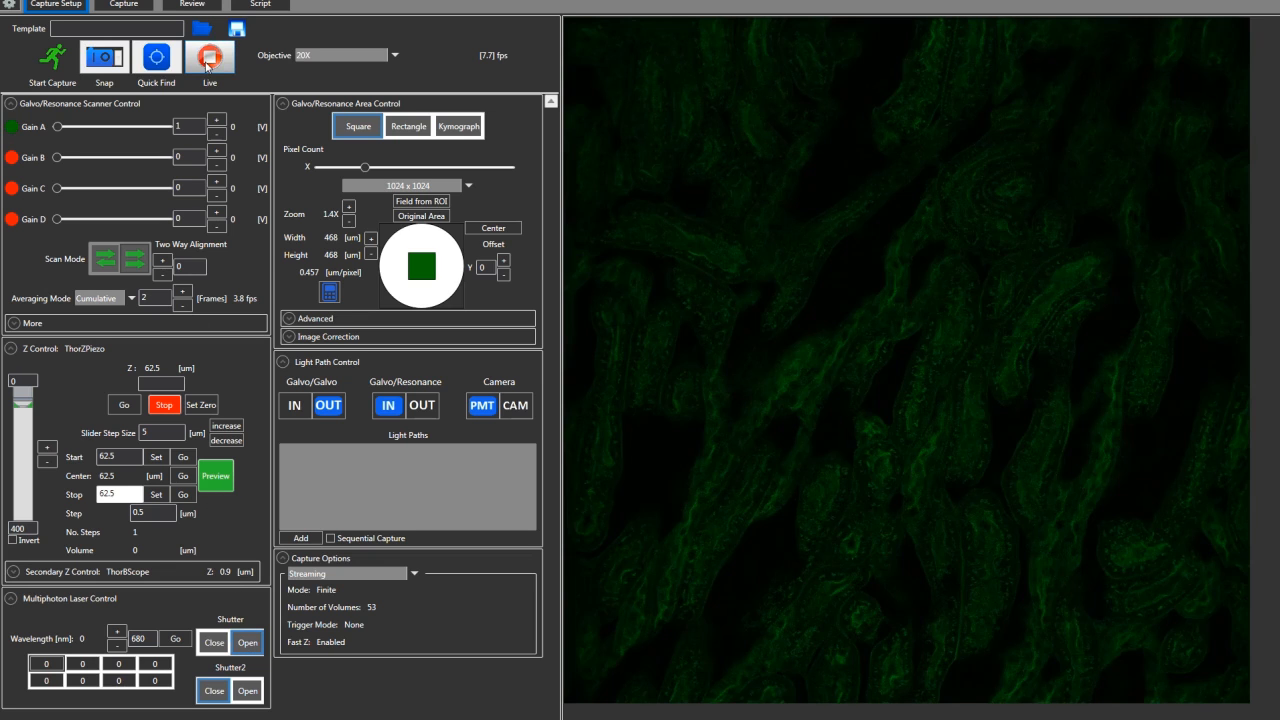
click(46, 464)
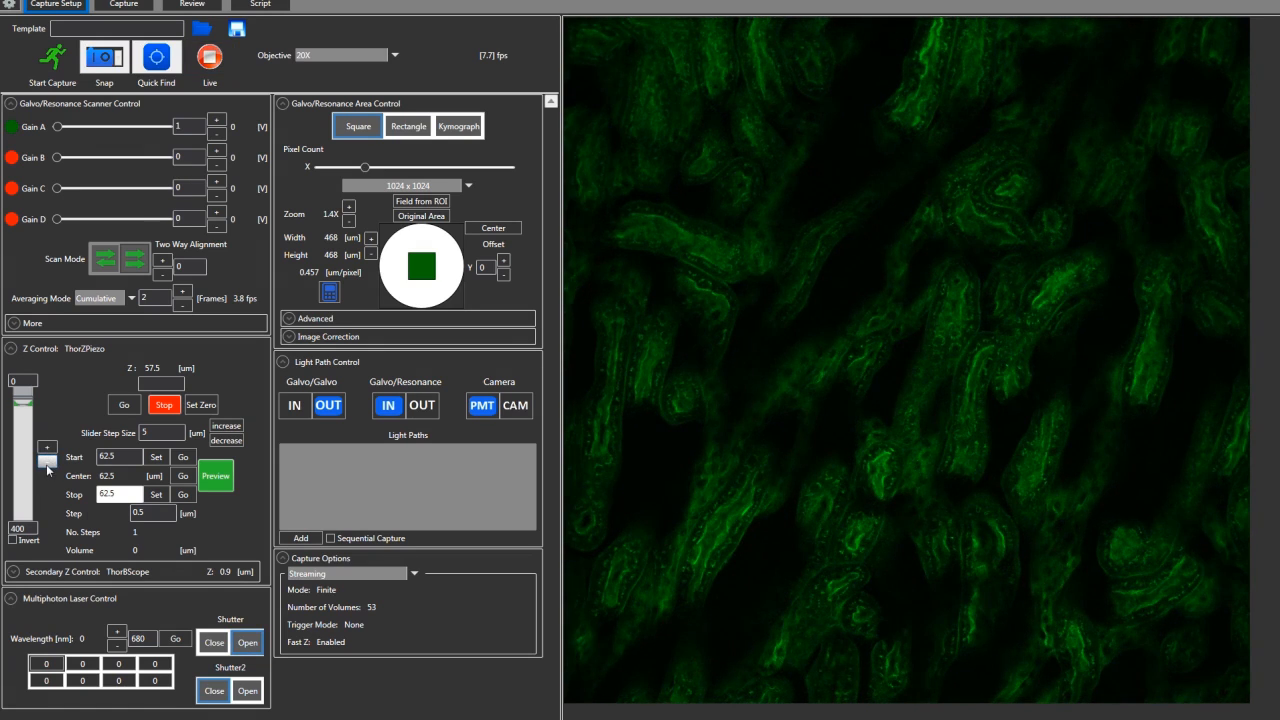
click(47, 464)
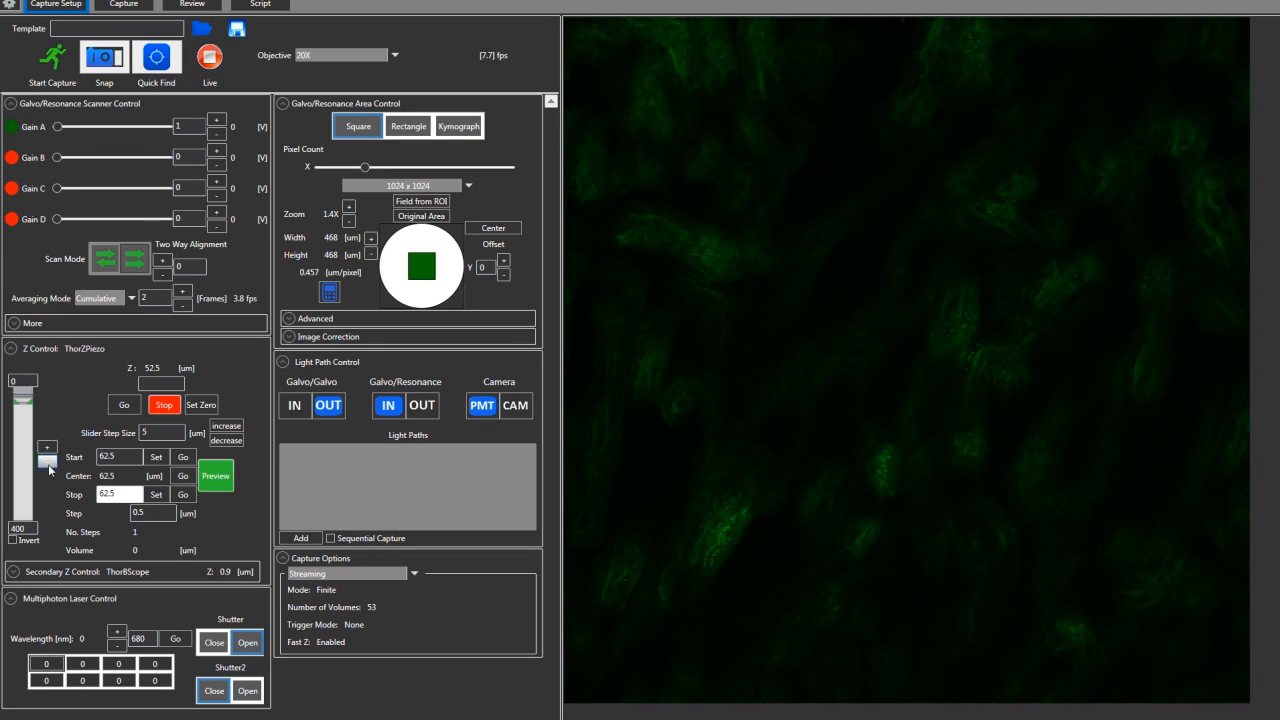
click(48, 464)
click(156, 458)
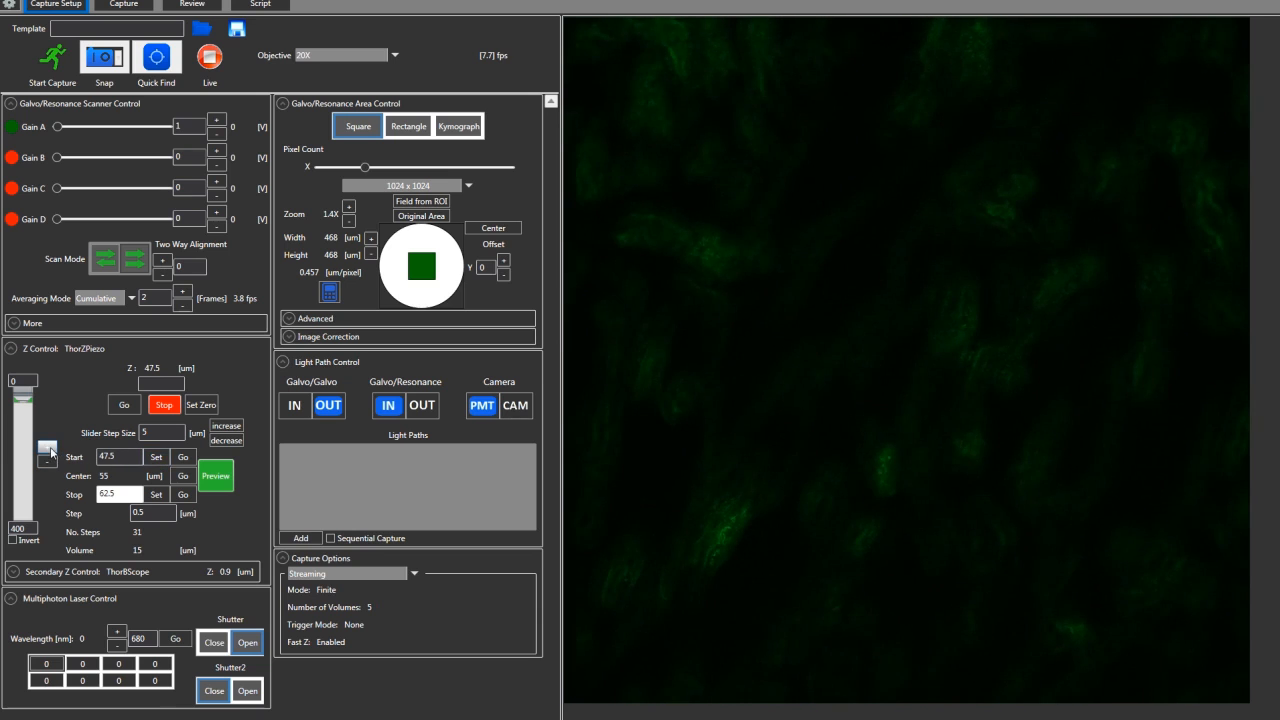
Move the Z stage to 72.5 um and set it as the stack's stop position
click(50, 450)
click(50, 450)
click(50, 450)
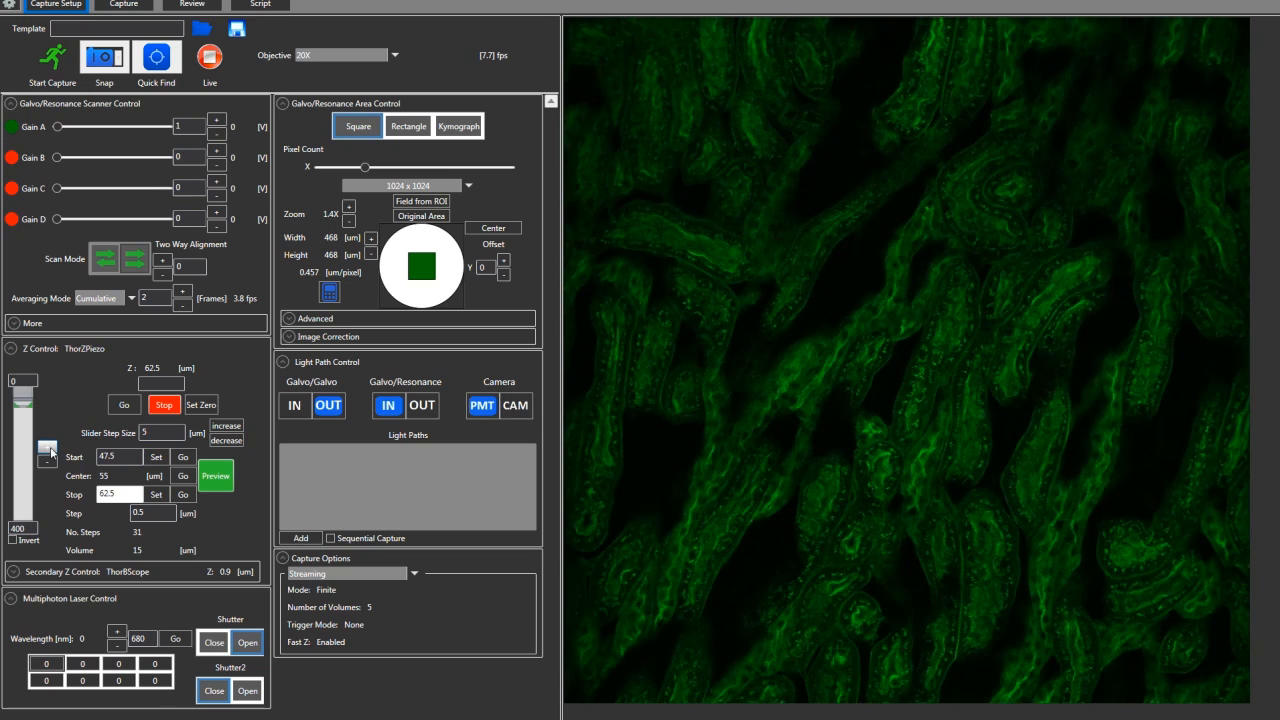
click(50, 450)
click(50, 450)
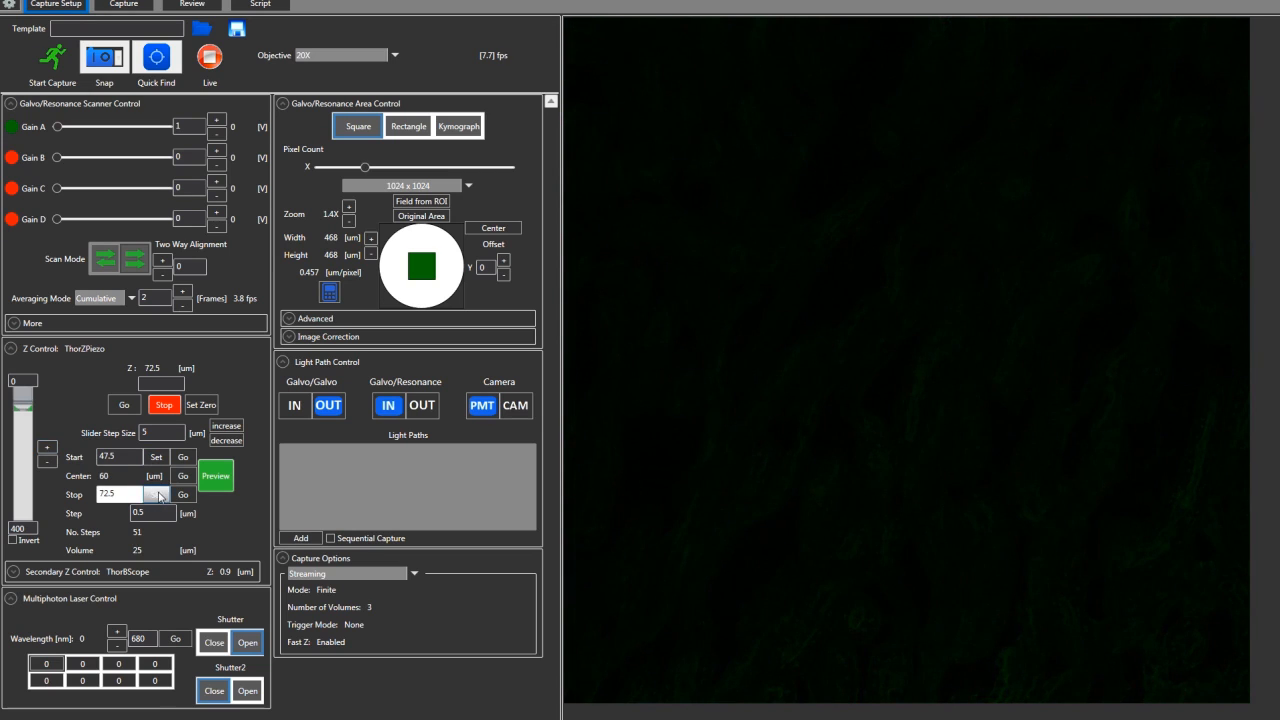
Move the Z stage to the stack's centre position and stop live imaging
click(183, 476)
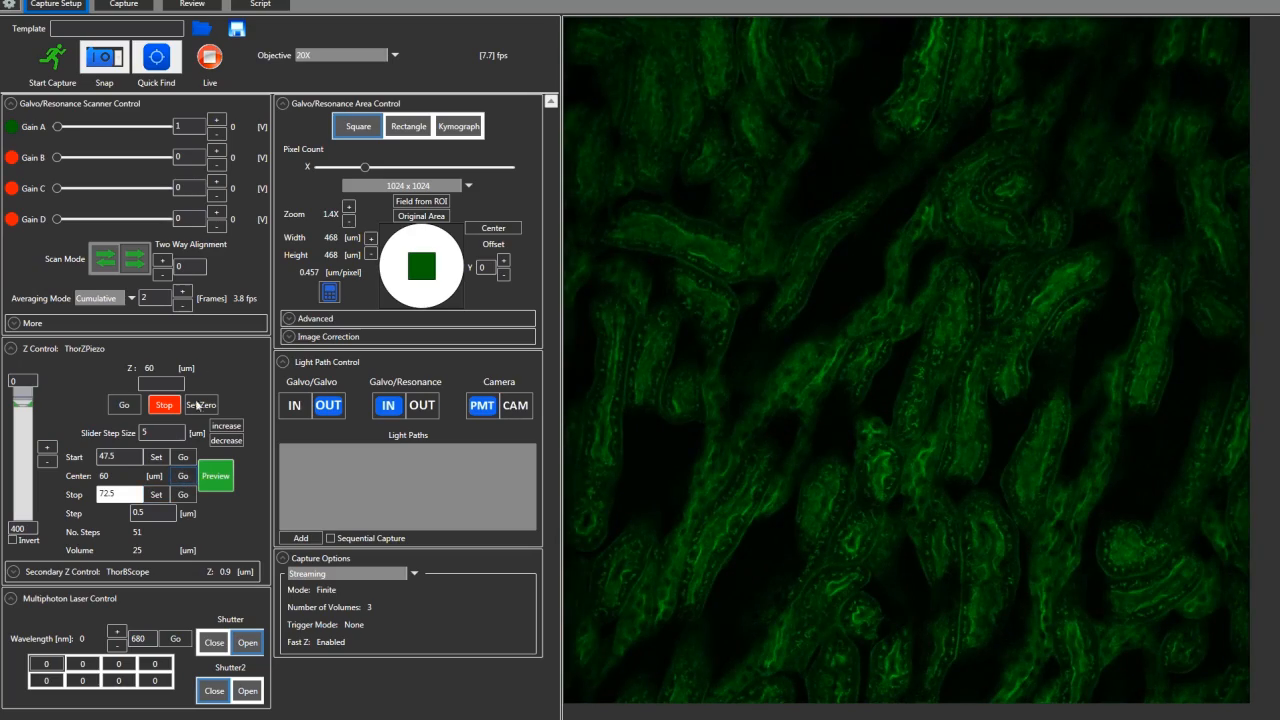
click(214, 66)
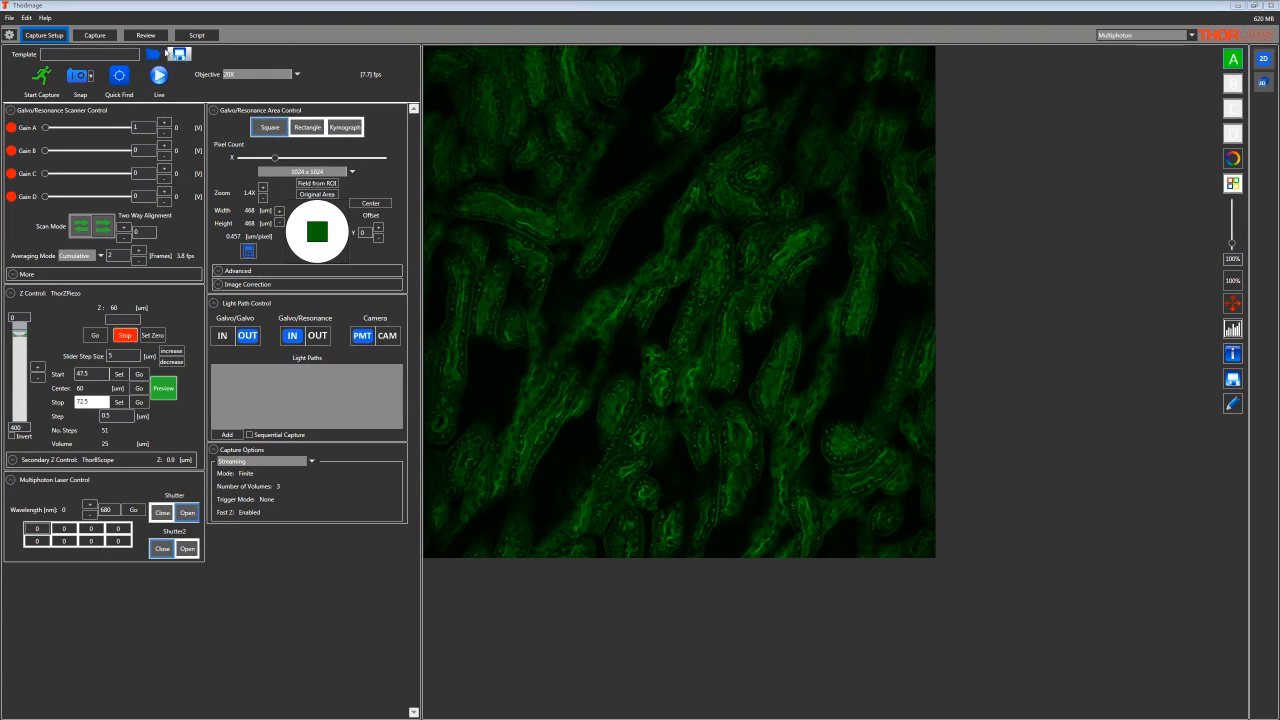
In the streaming capture settings, set the Fast Z step size to 1 um and the preview index to 15
click(106, 36)
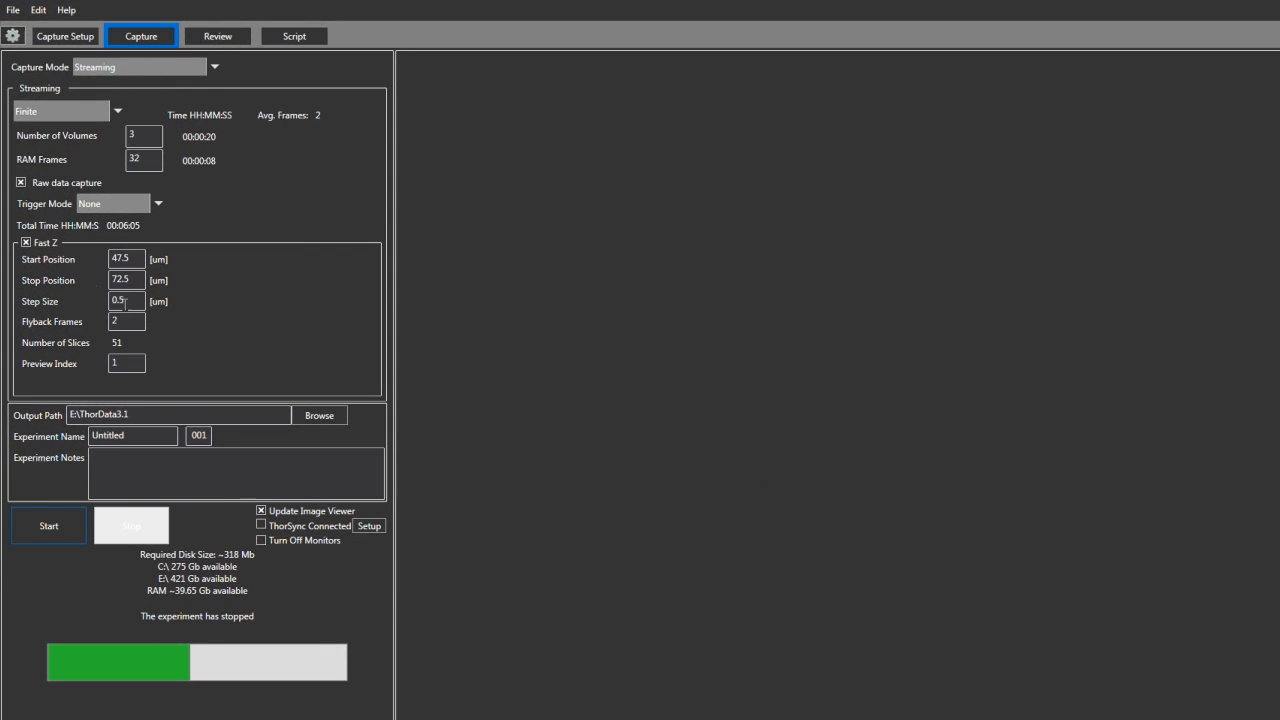
click(111, 302)
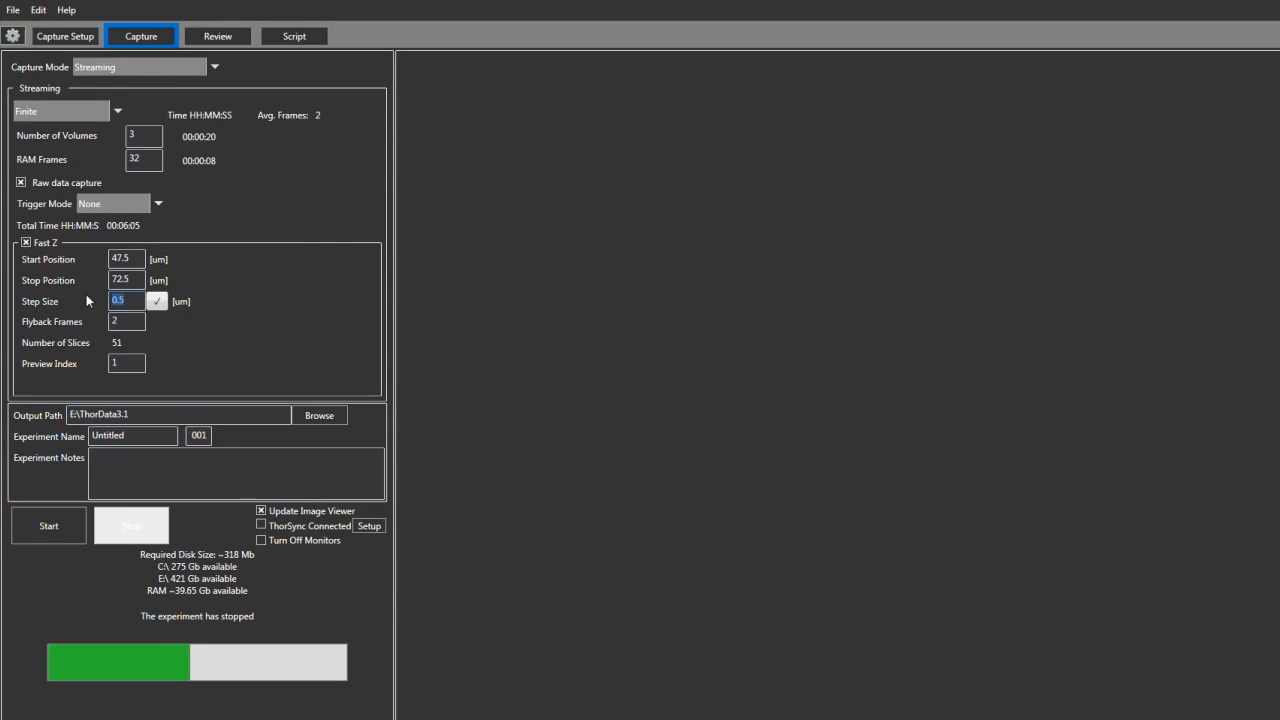
text(1)
click(128, 366)
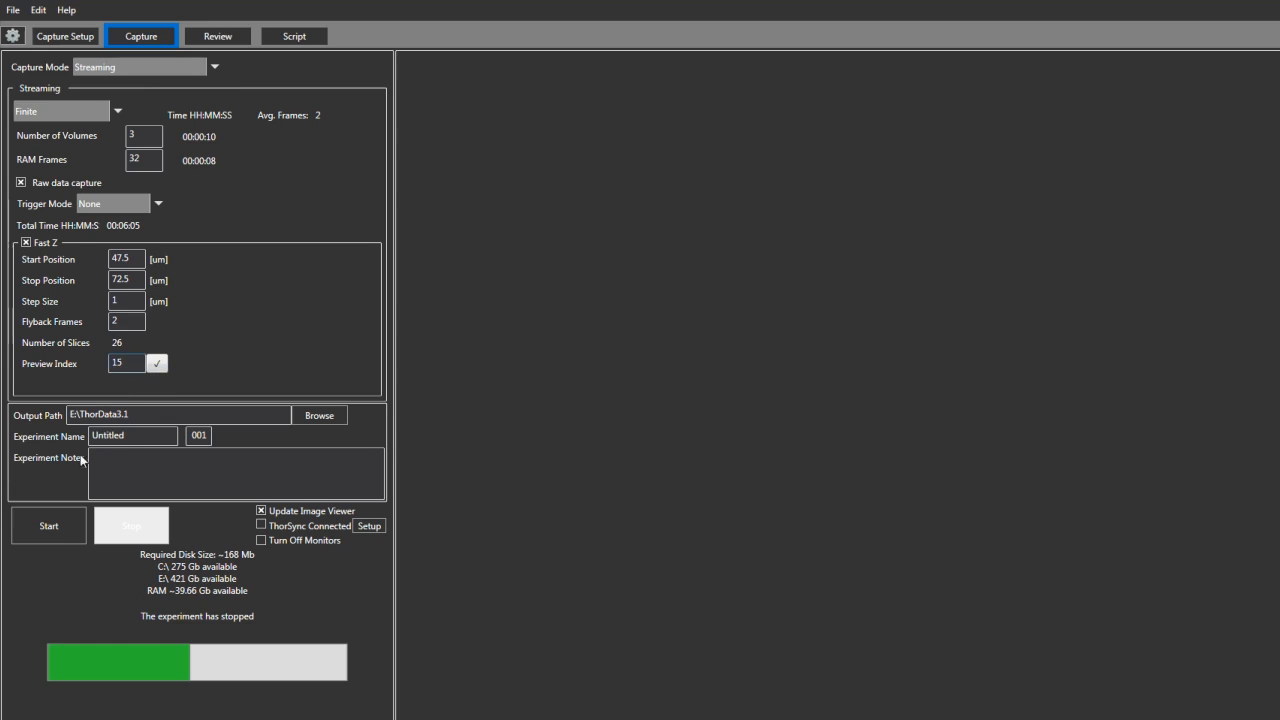
Name the experiment FastZ and start the streaming capture
double_click(128, 437)
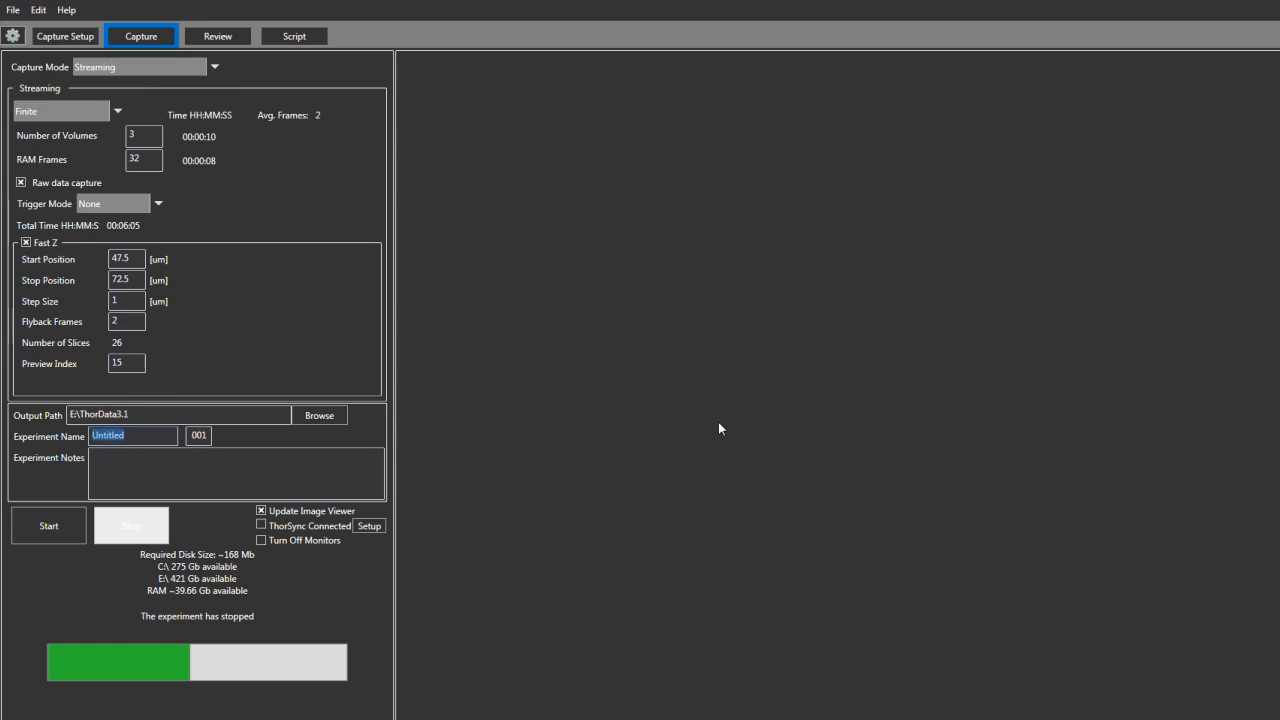
text(f)
click(55, 532)
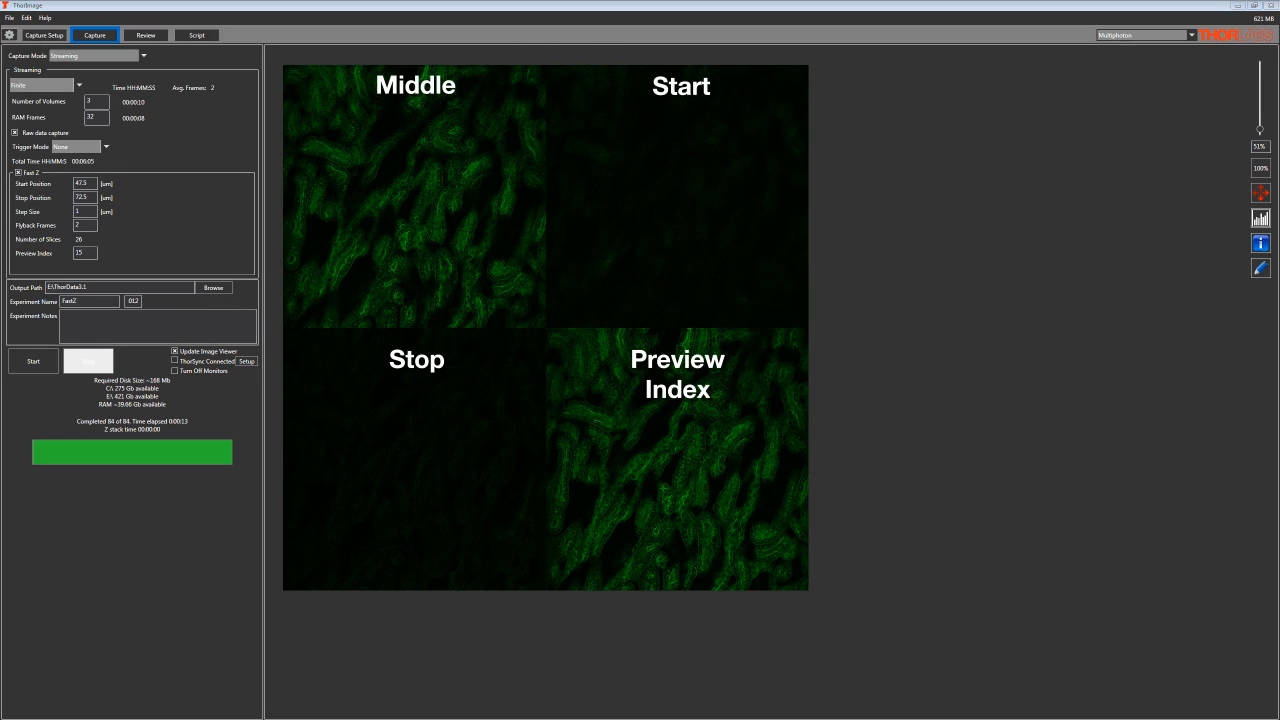
Load the newly captured Fast Z experiment for review
click(145, 35)
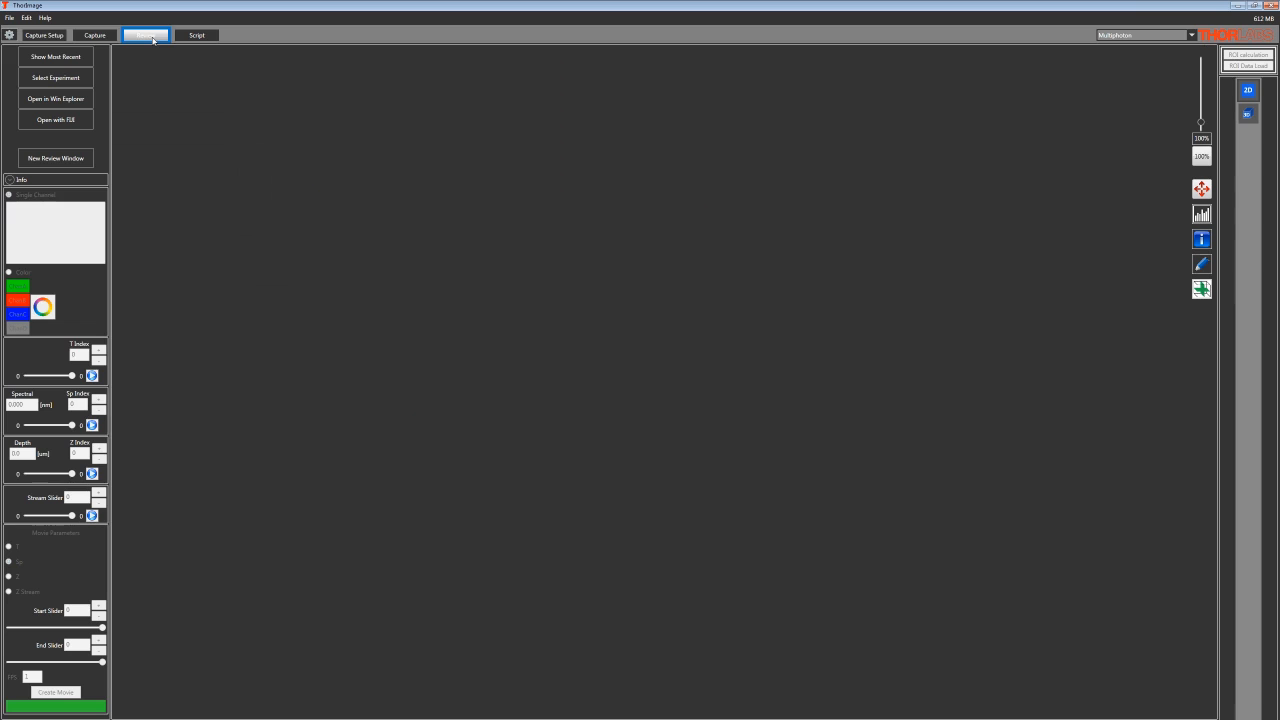
click(64, 58)
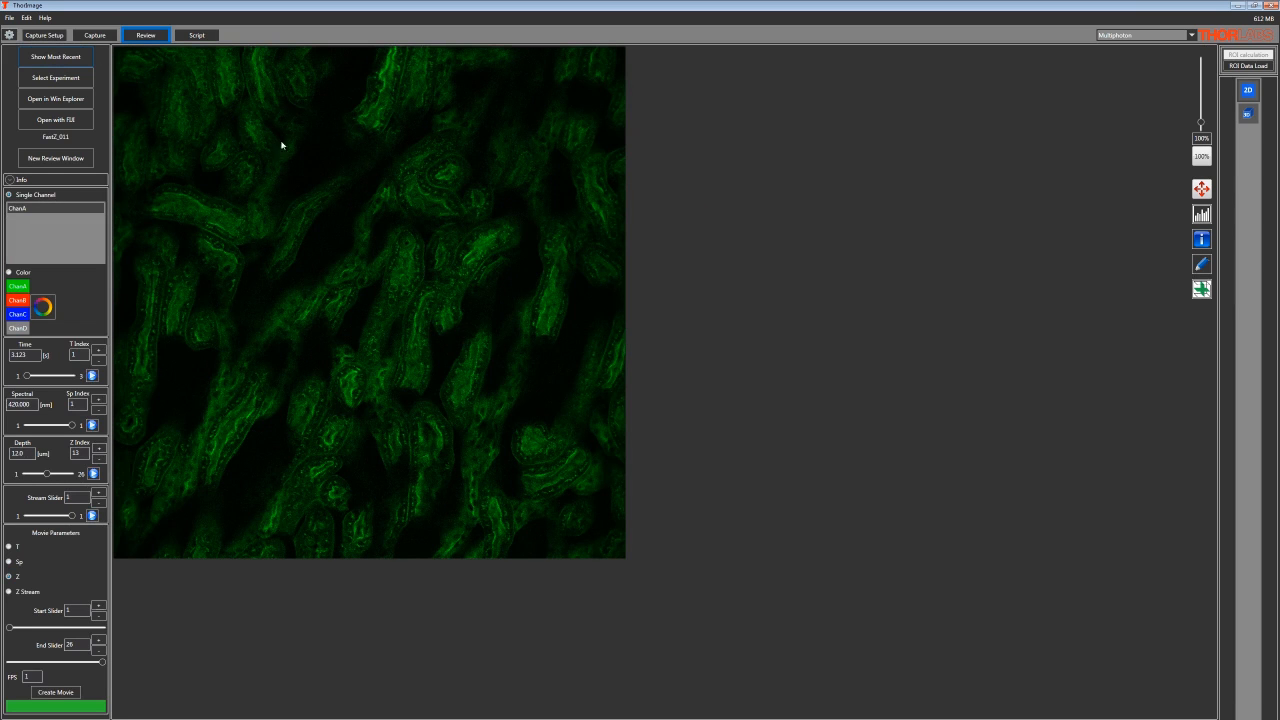
Draw one elliptical ROI near the middle of the image and run the ROI calculation on it
click(1201, 264)
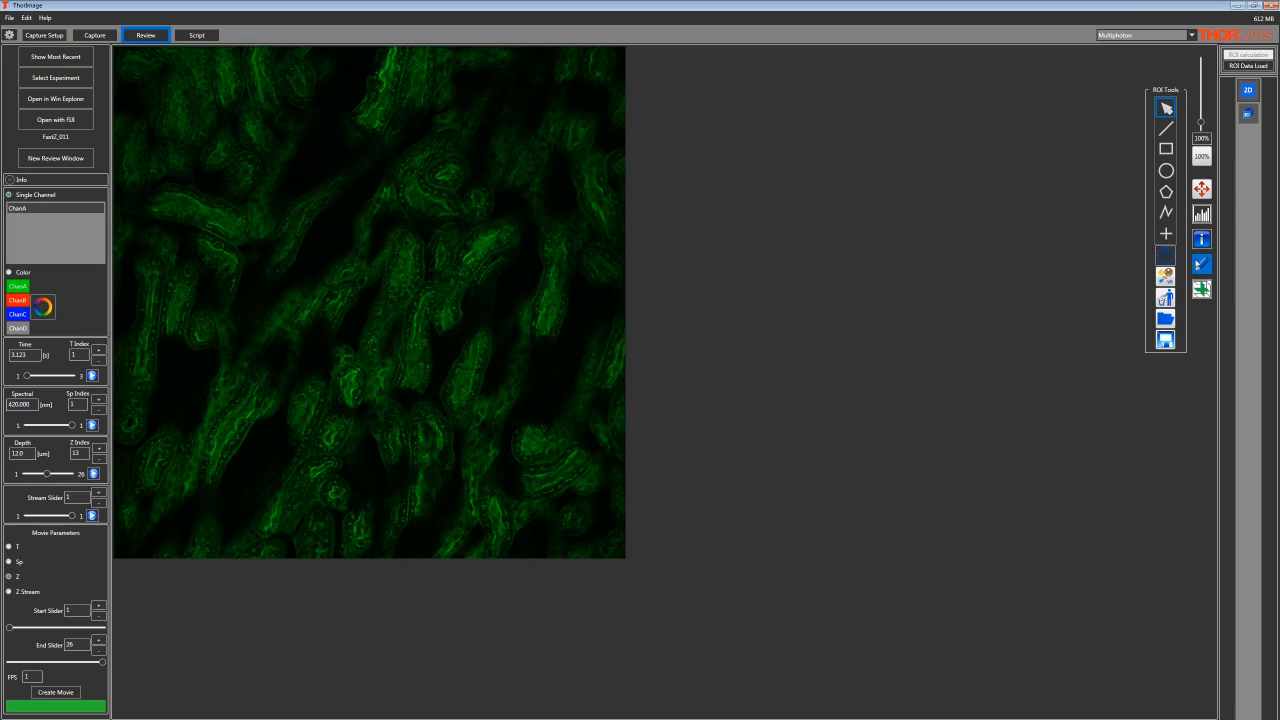
click(1165, 172)
drag(317, 289, 362, 313)
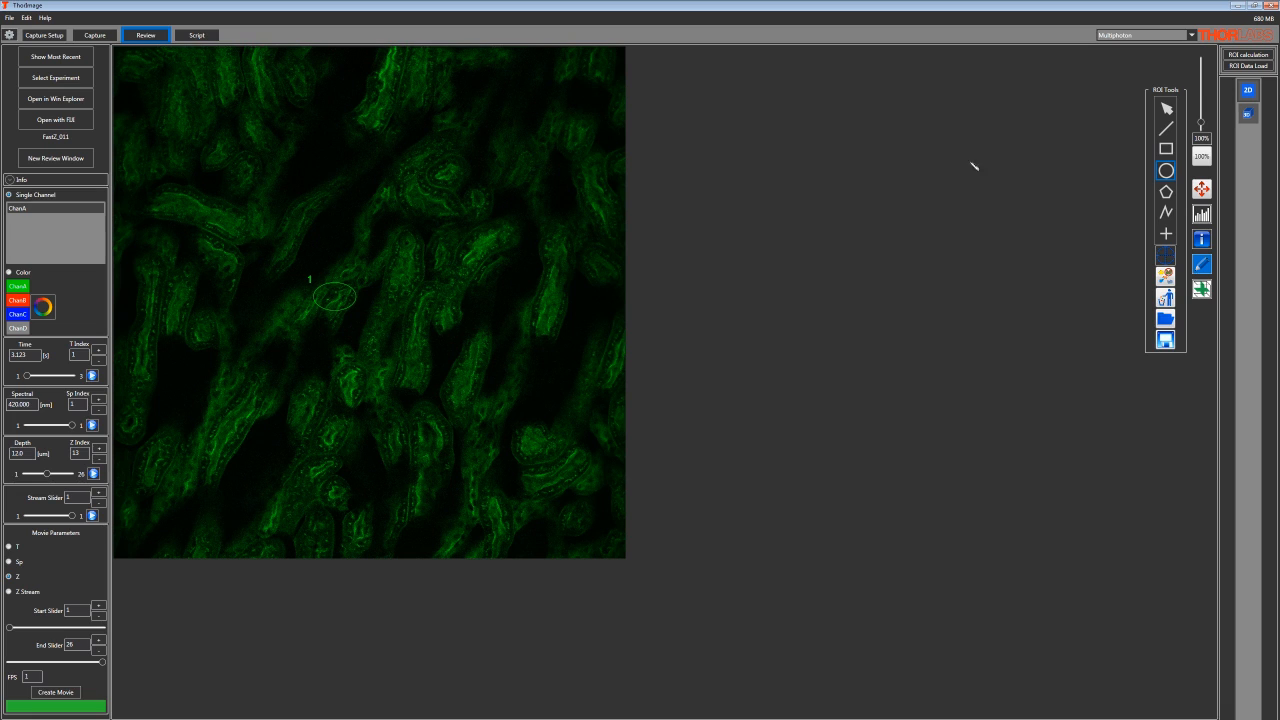
click(1255, 56)
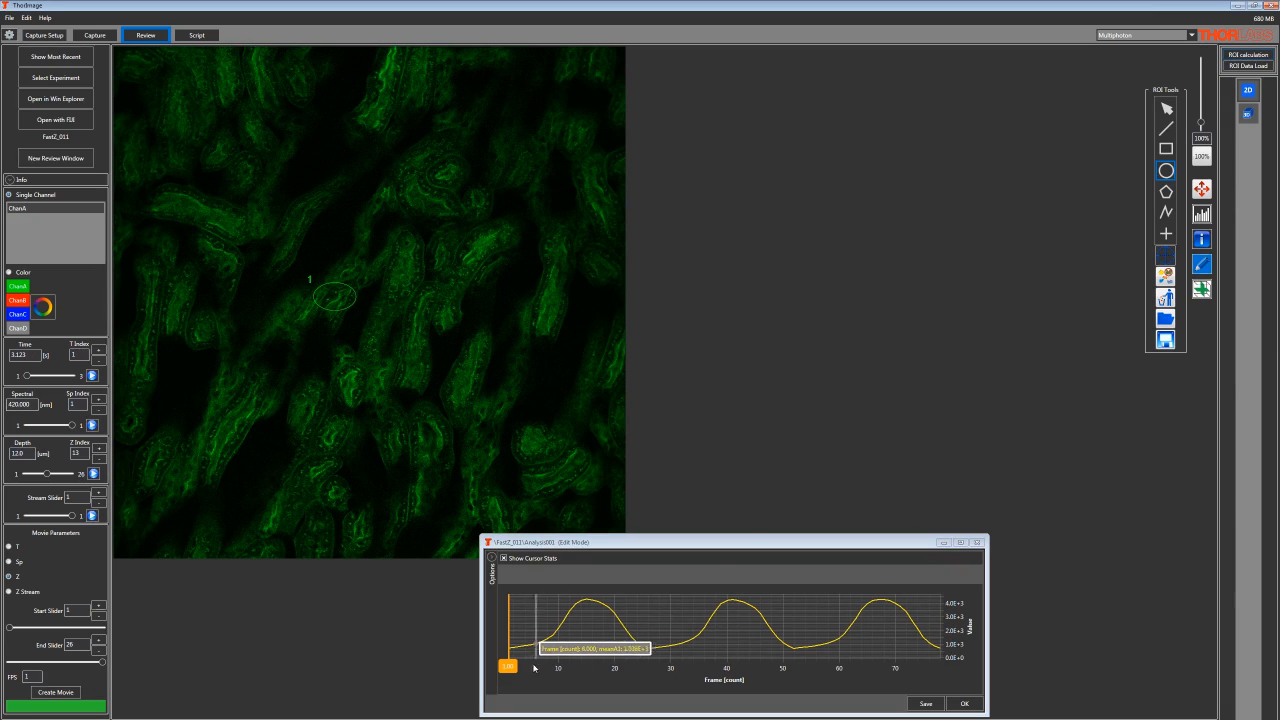
Move the ROI chart's frame marker to about frame 49 and play through the Z slices from there
drag(508, 665, 778, 680)
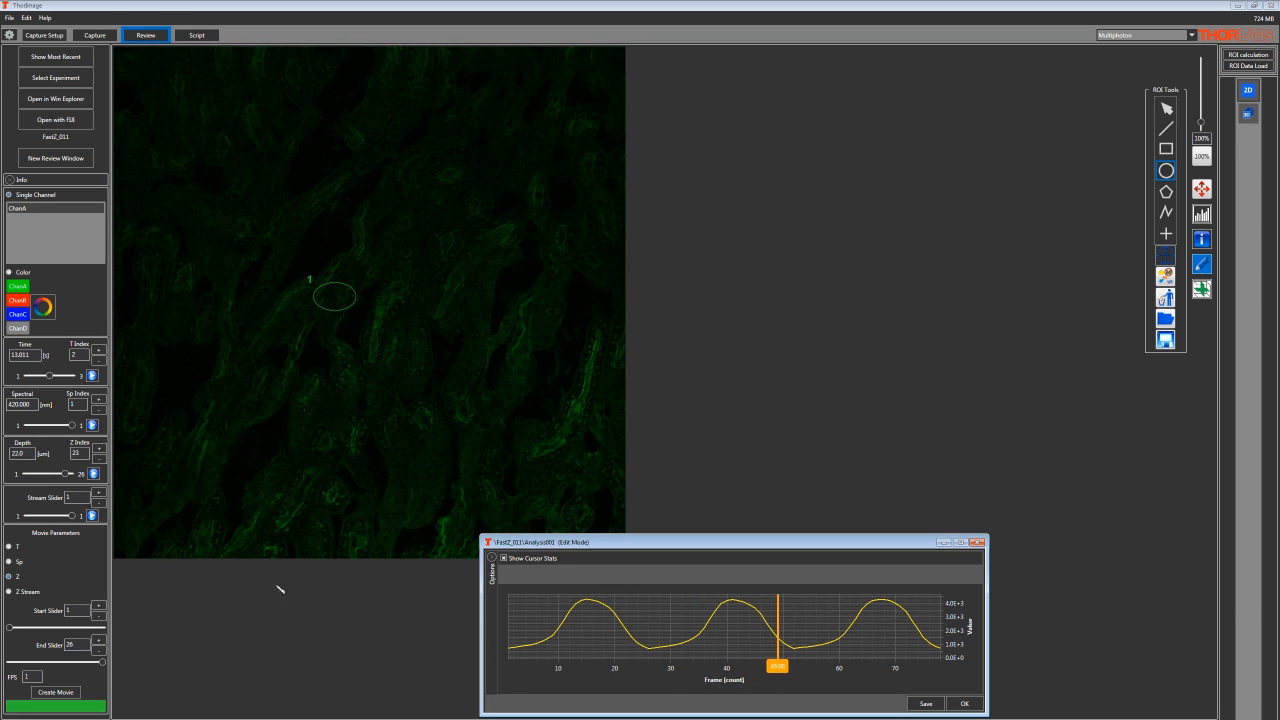
click(94, 477)
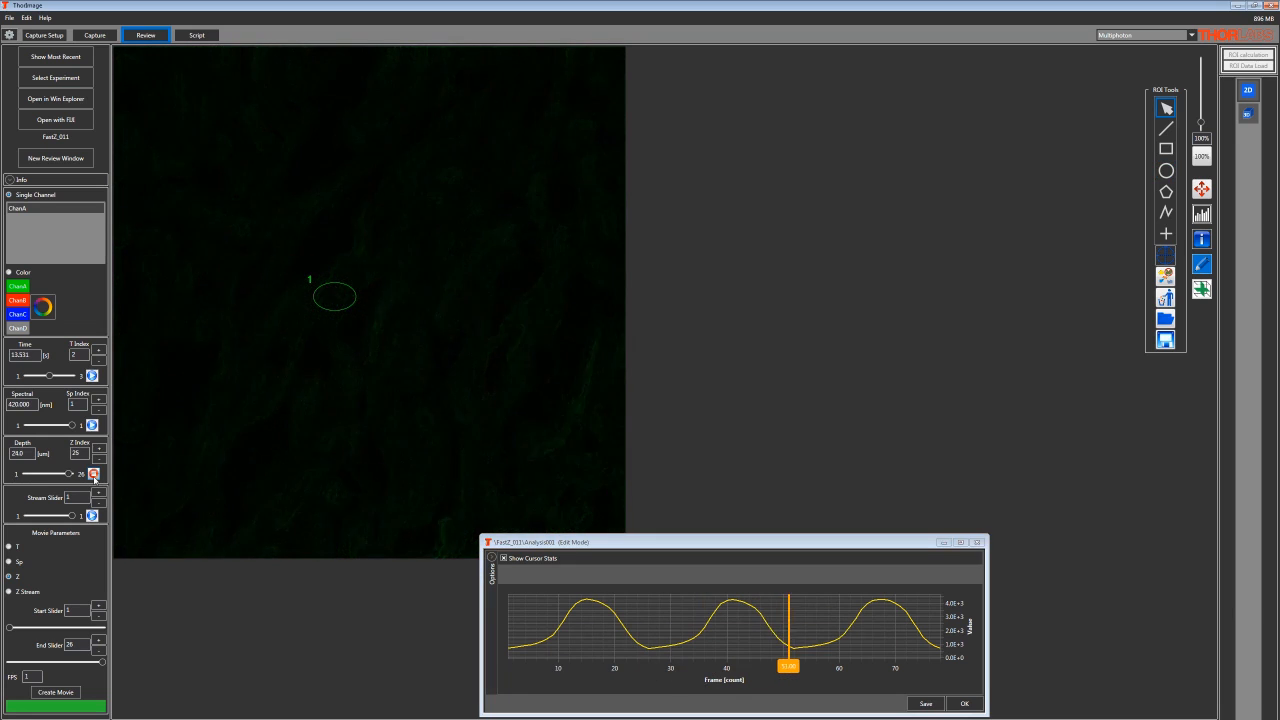